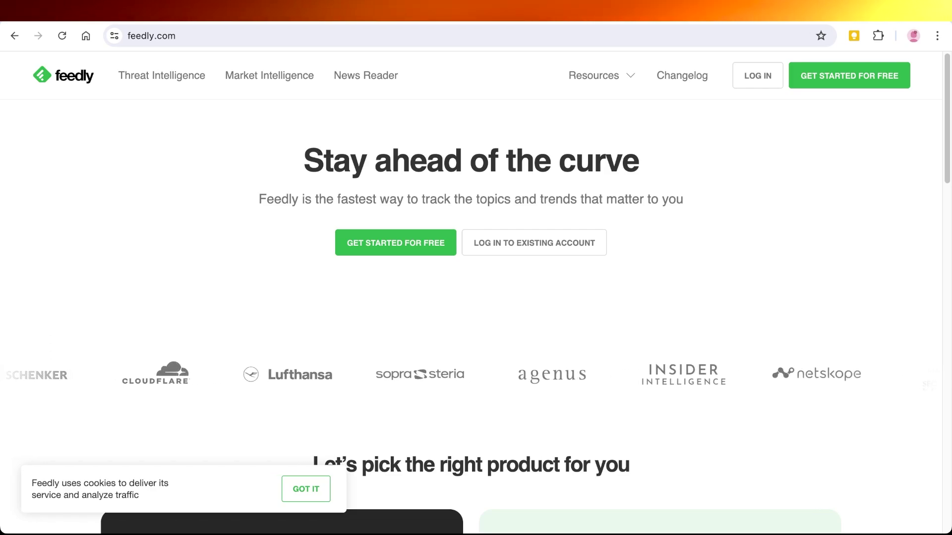
Browse the Feedly homepage, then start a free sign-up choosing Market Intelligence
scroll(471, 297, down, 3)
scroll(471, 298, down, 3)
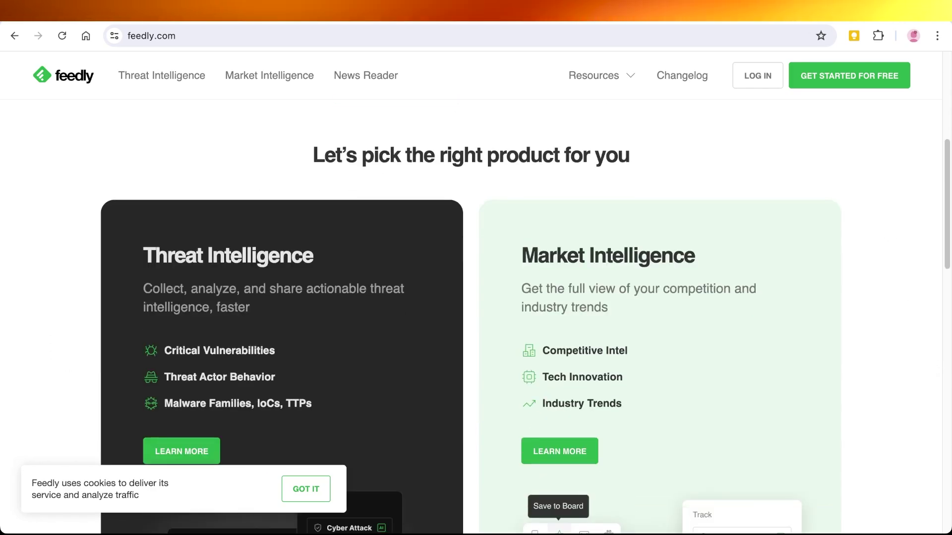
scroll(471, 297, down, 1)
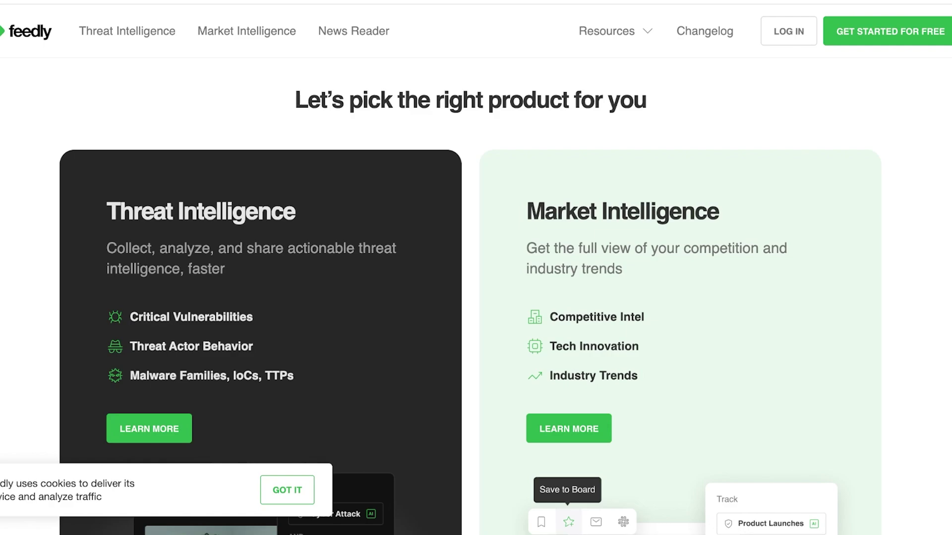
scroll(469, 296, down, 1)
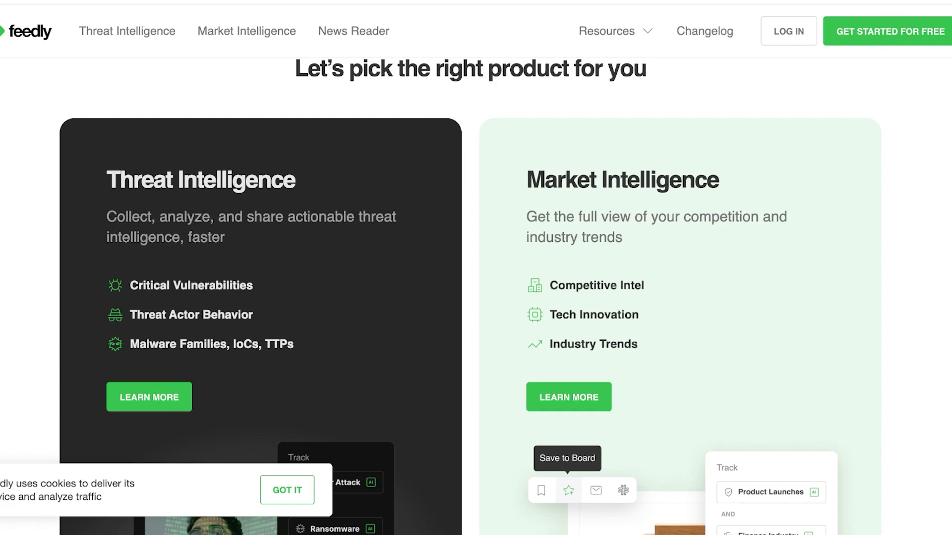
scroll(476, 298, down, 1)
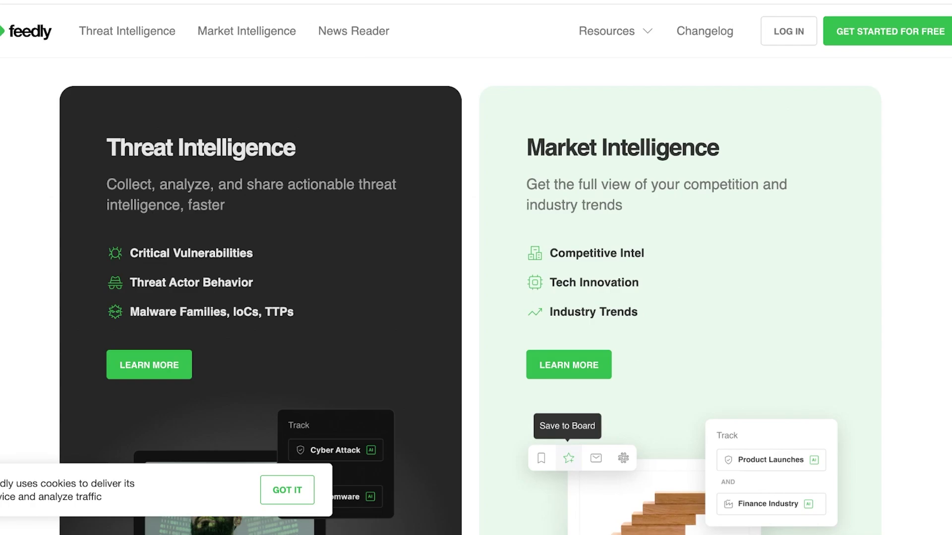
scroll(475, 297, down, 10)
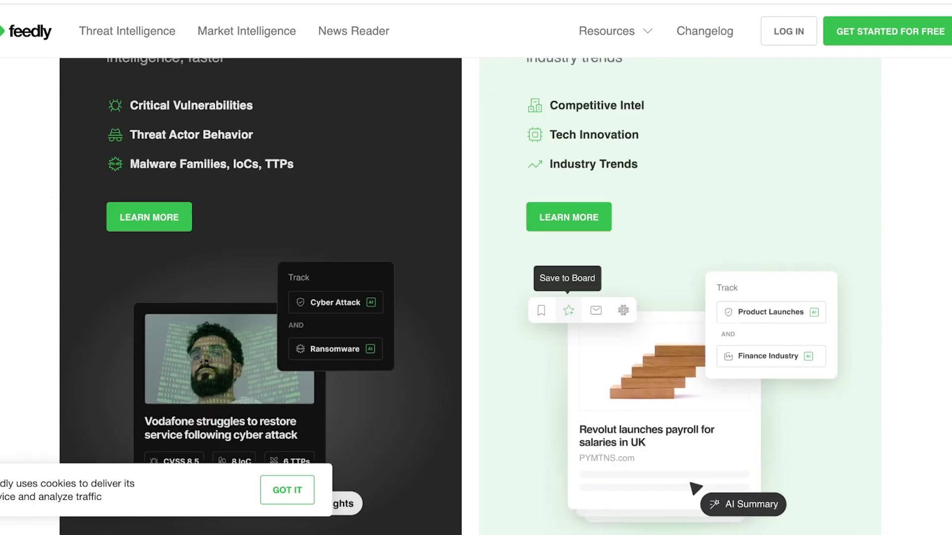
scroll(476, 298, down, 1)
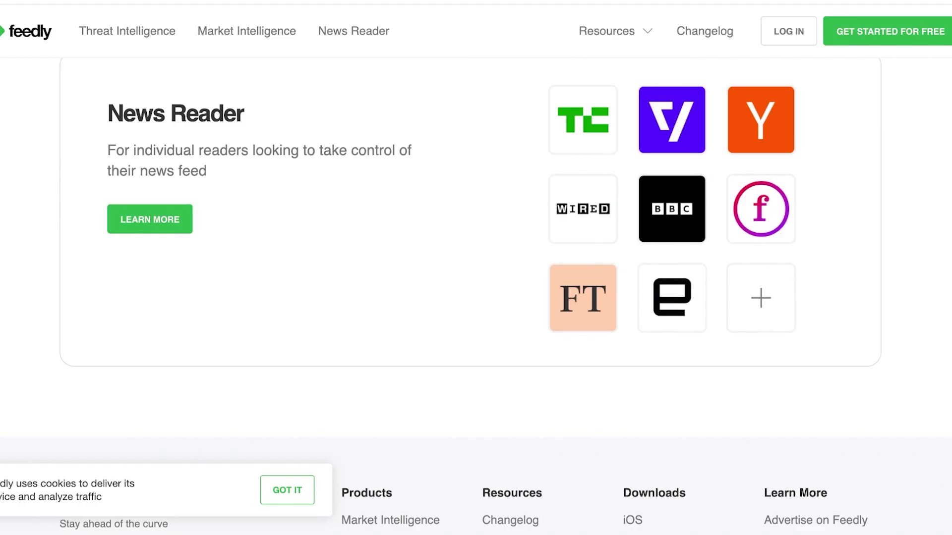
scroll(476, 298, down, 6)
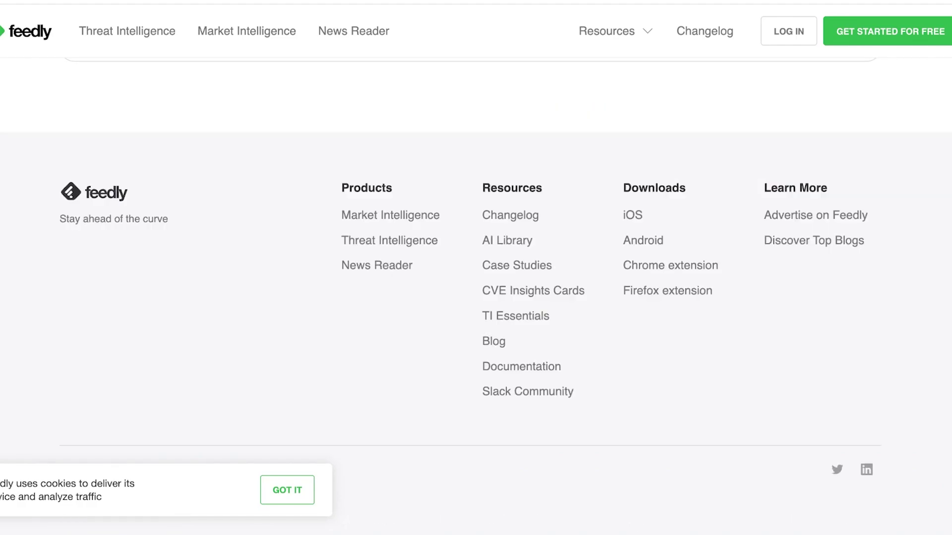
key(Home)
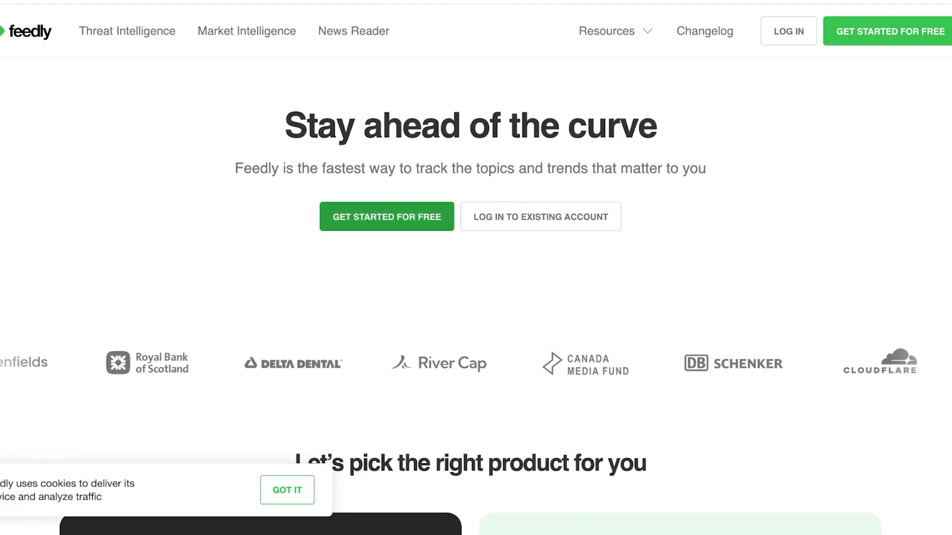
click(386, 217)
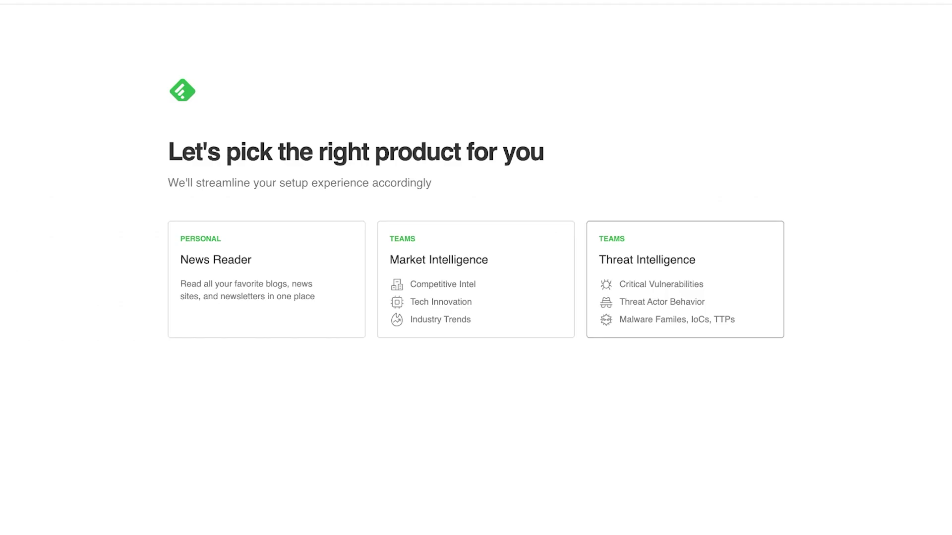
click(476, 279)
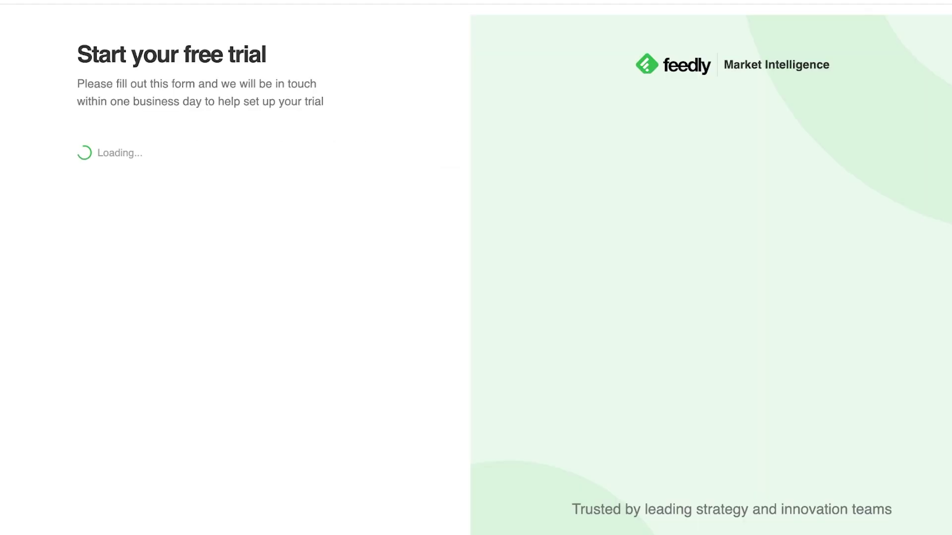
Enter the first name, last name and work e-mail in the trial form
click(161, 148)
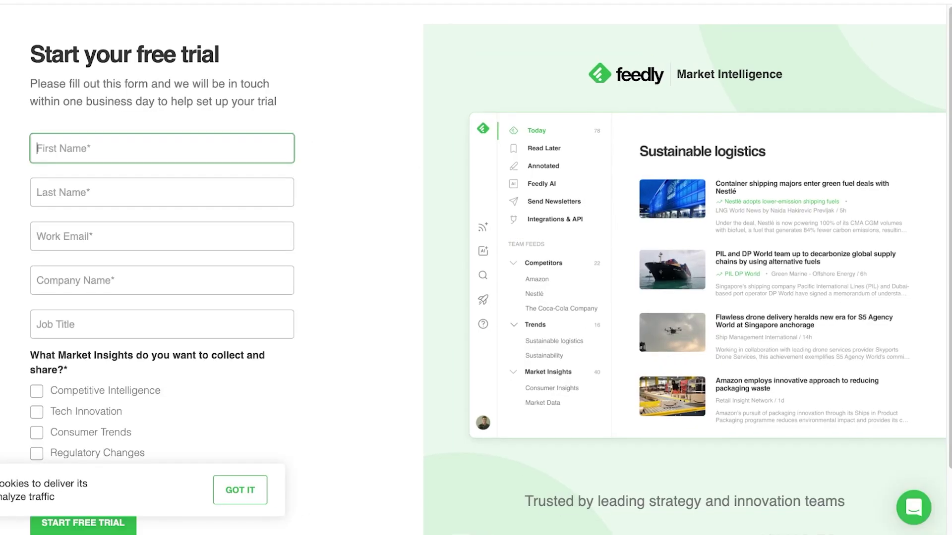
click(161, 192)
click(162, 236)
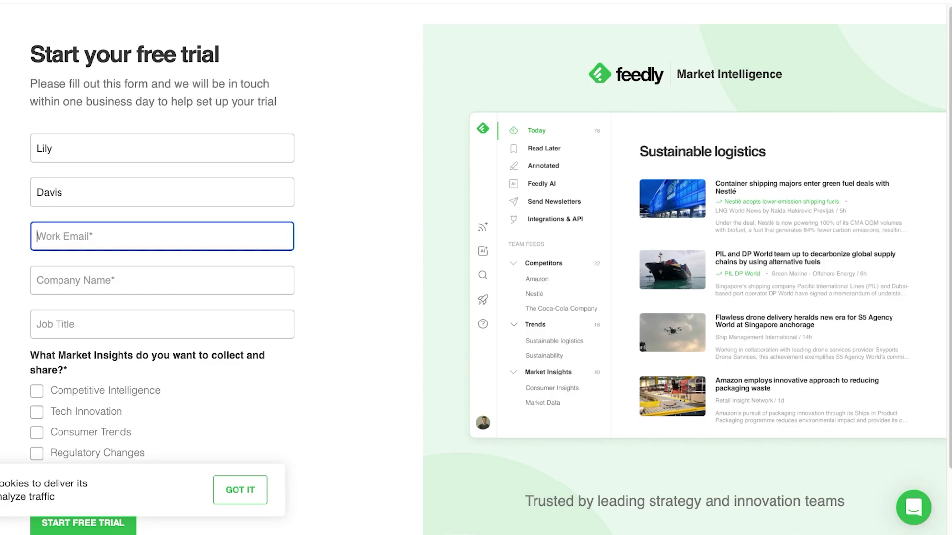
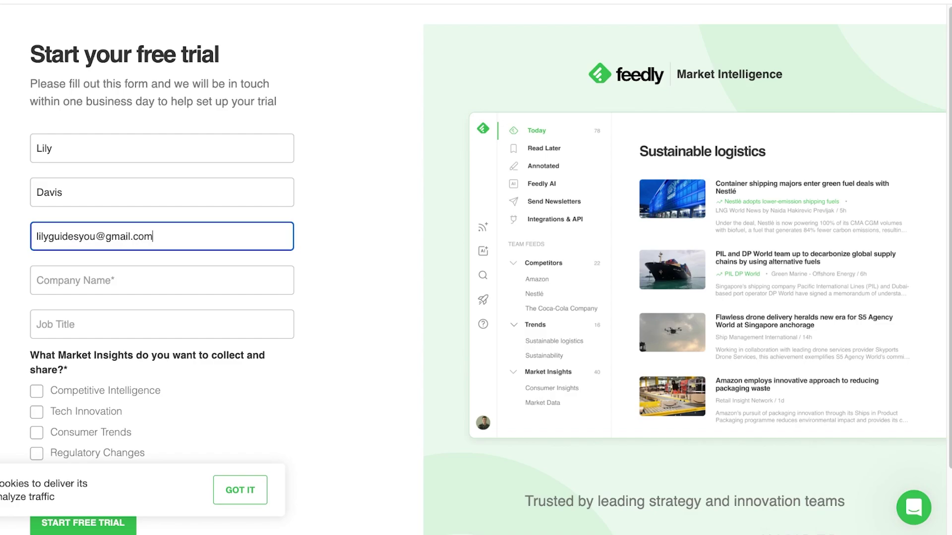
Fill in the company name and set the job title to CEO
key(Tab)
text(li)
key(BackSpace)
key(BackSpace)
text(L)
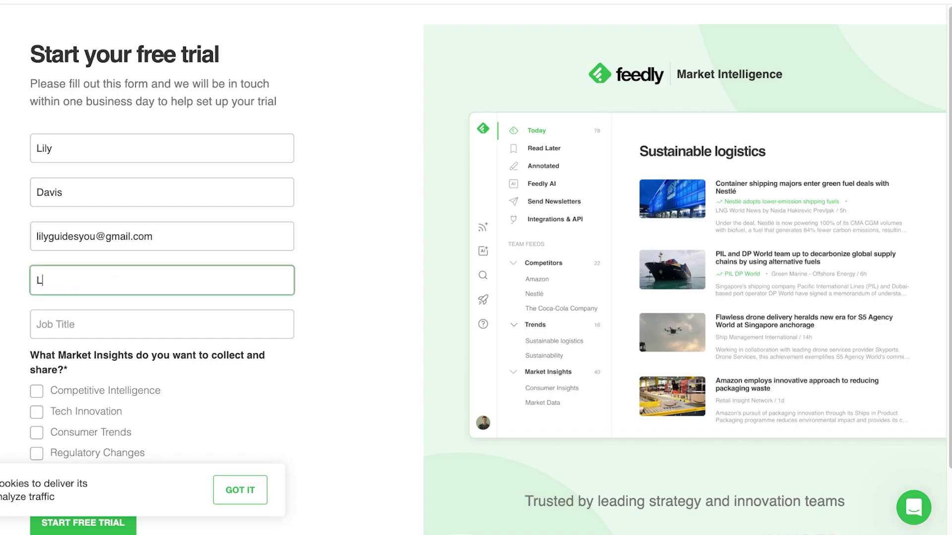
text(ilys)
key(Tab)
text(CEO)
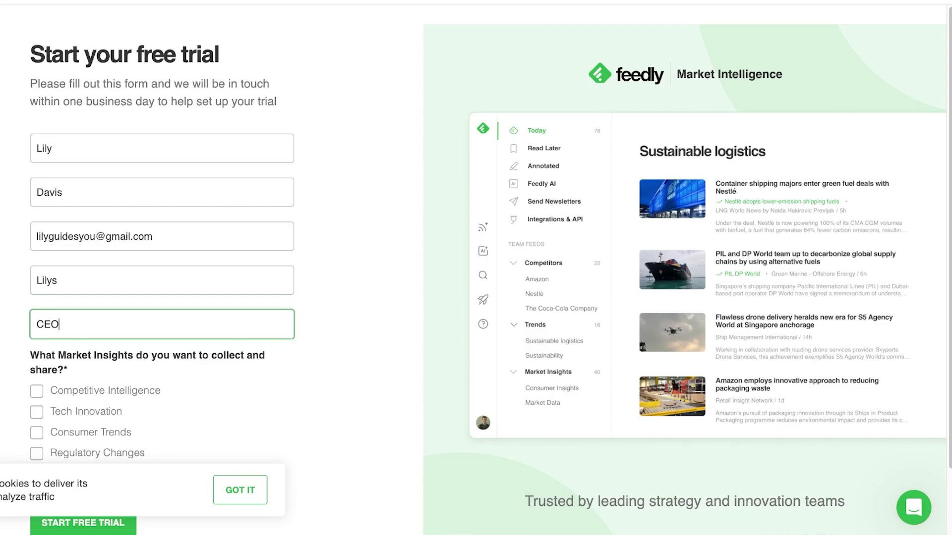
scroll(475, 268, down, 2)
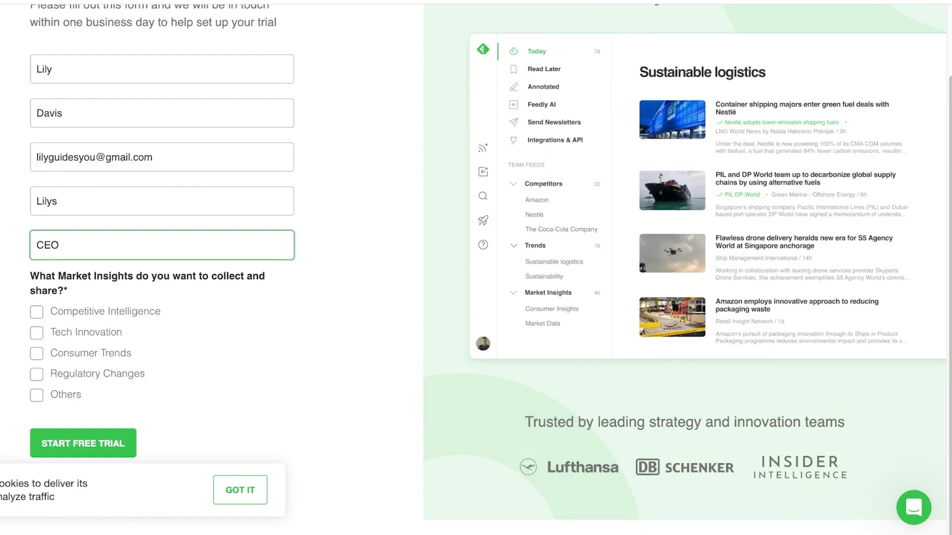
Tick Tech Innovation, skim the preview video to its end, close it and open a new tab
click(36, 333)
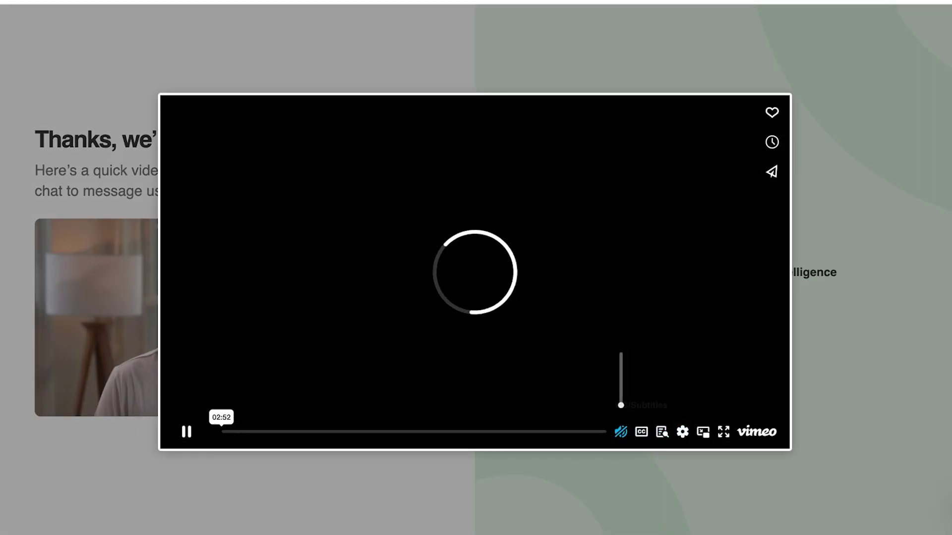
click(381, 432)
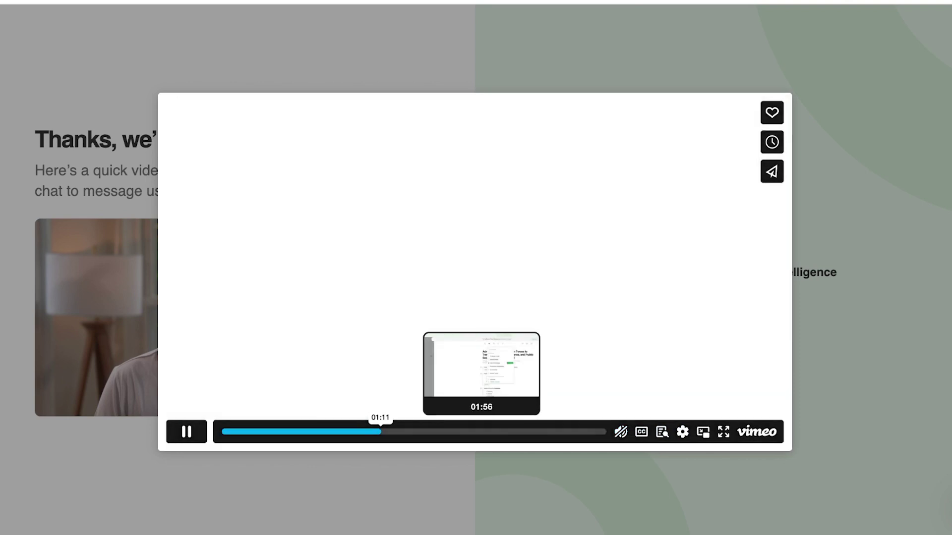
click(481, 432)
click(517, 431)
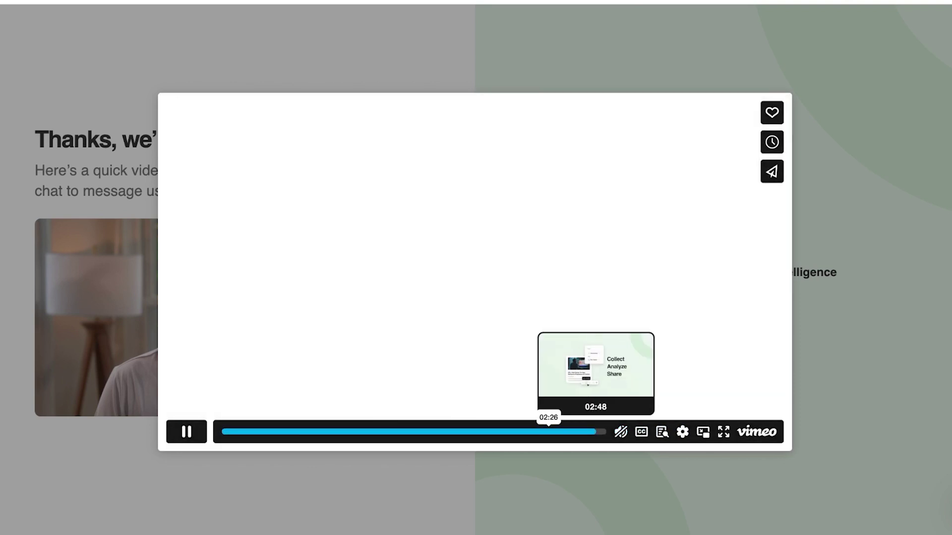
click(595, 432)
key(Escape)
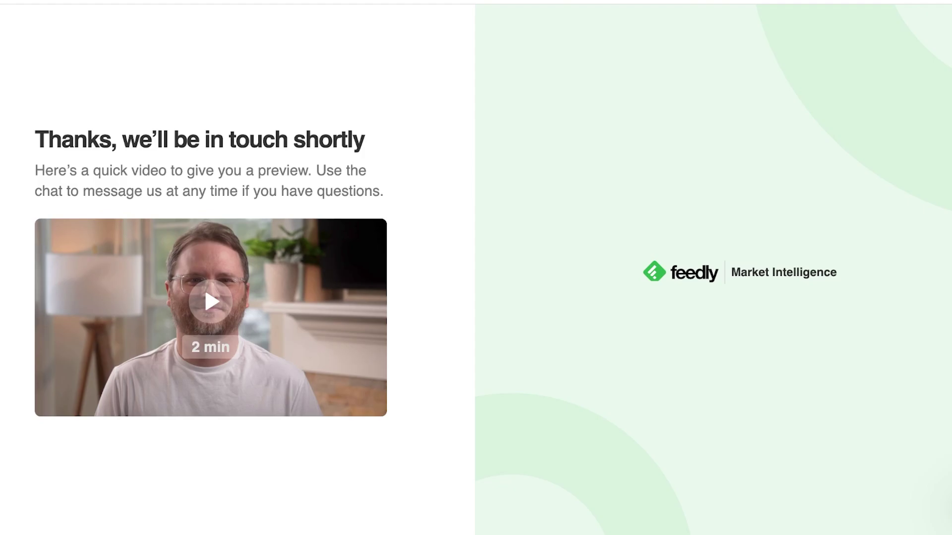
key(super+t)
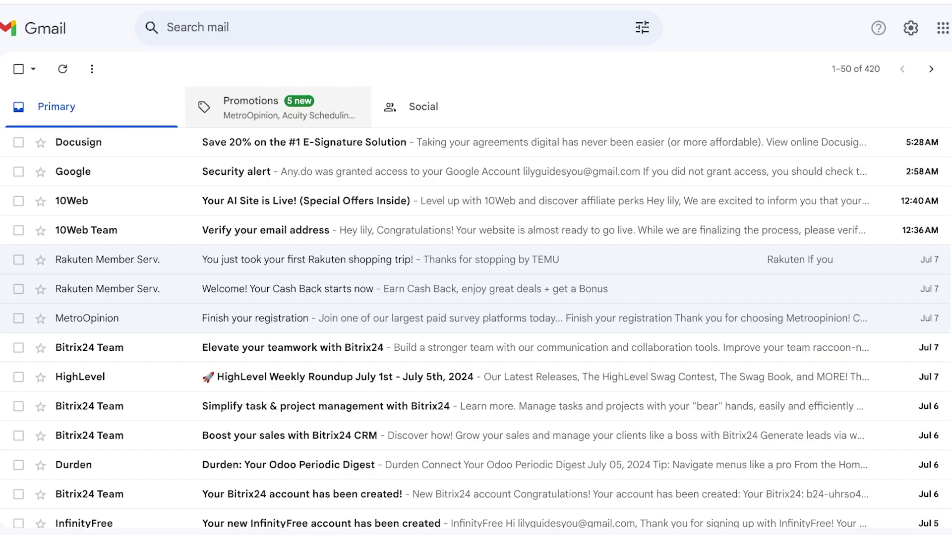
Read the Docusign discount email in Gmail and return to the inbox
click(298, 143)
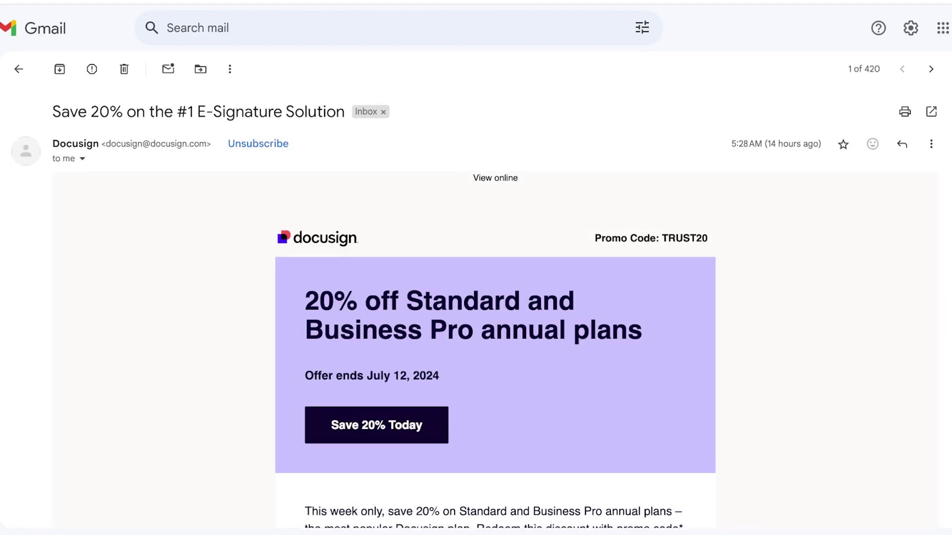
click(17, 66)
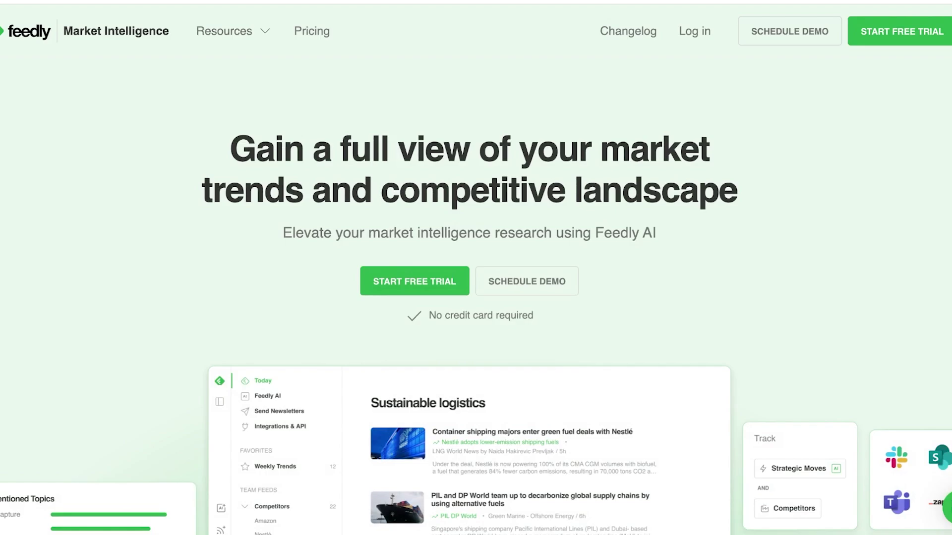
Scroll the Market Intelligence page and open the free-trial signup form
scroll(476, 298, down, 3)
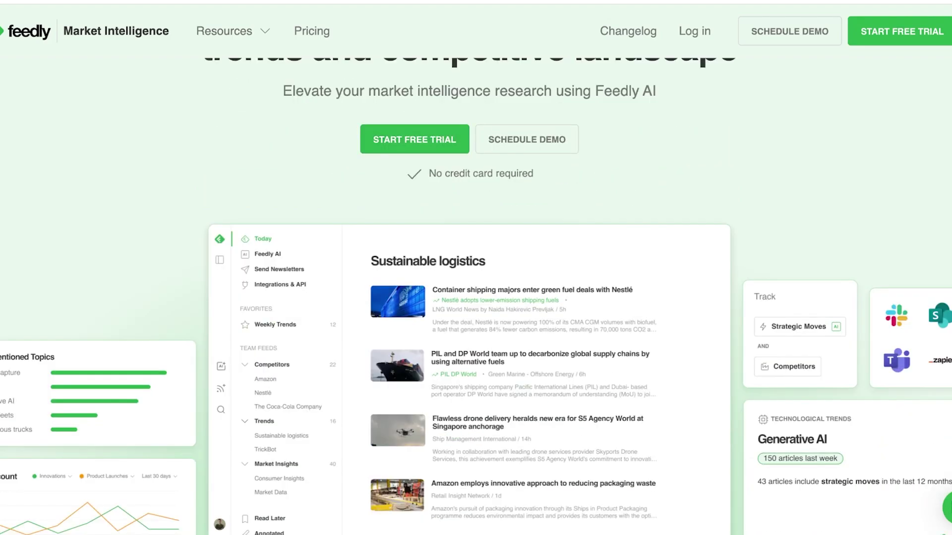
scroll(476, 297, down, 1)
scroll(476, 297, down, 12)
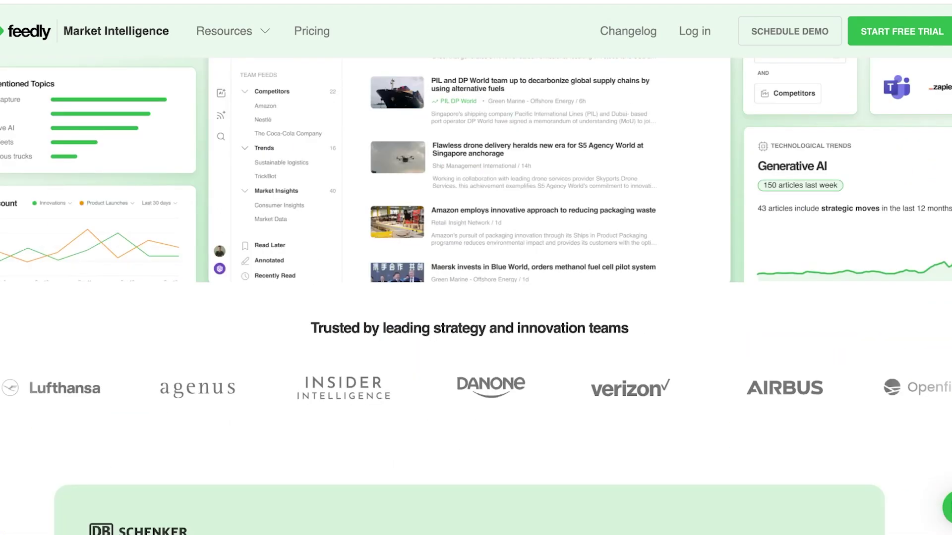
scroll(476, 297, down, 5)
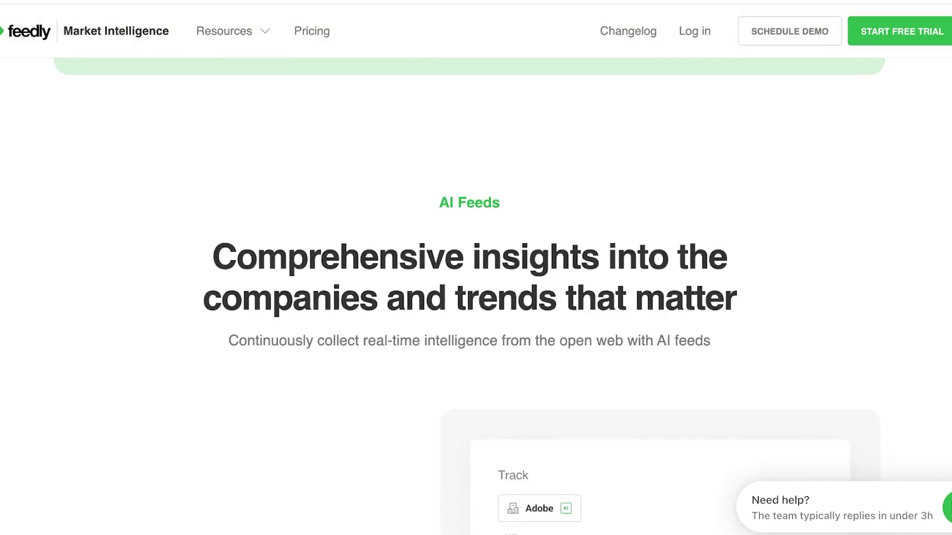
scroll(476, 297, up, 20)
click(415, 281)
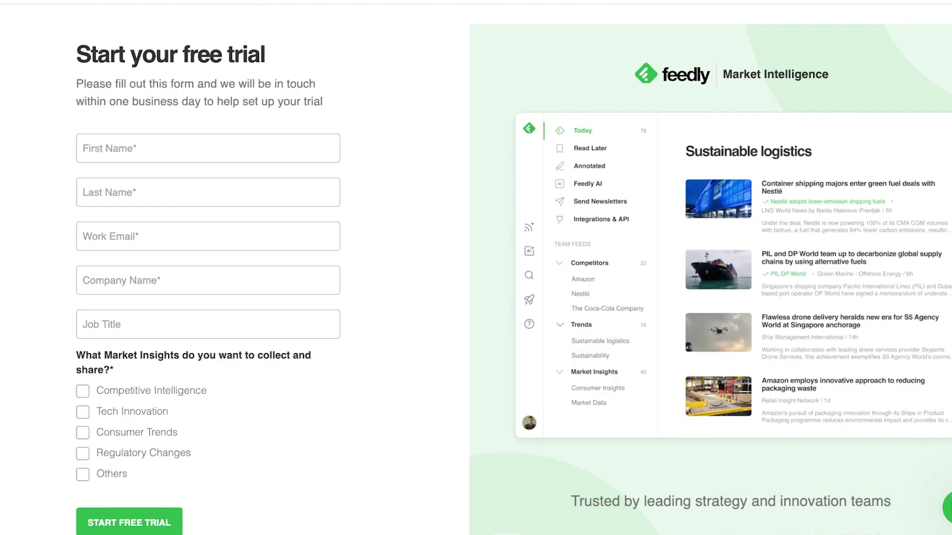
Enter the first name, last name and an incomplete Gmail work e-mail in the signup form
click(208, 148)
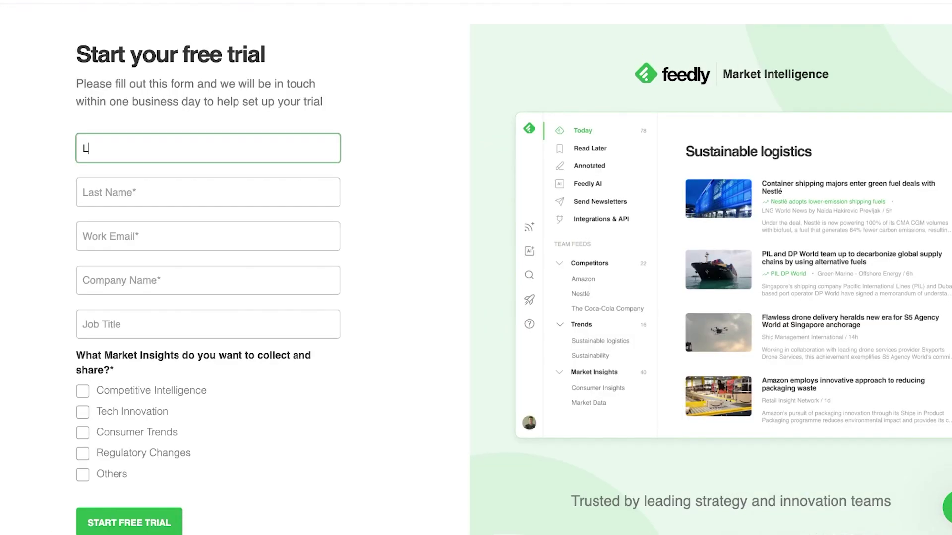
click(207, 192)
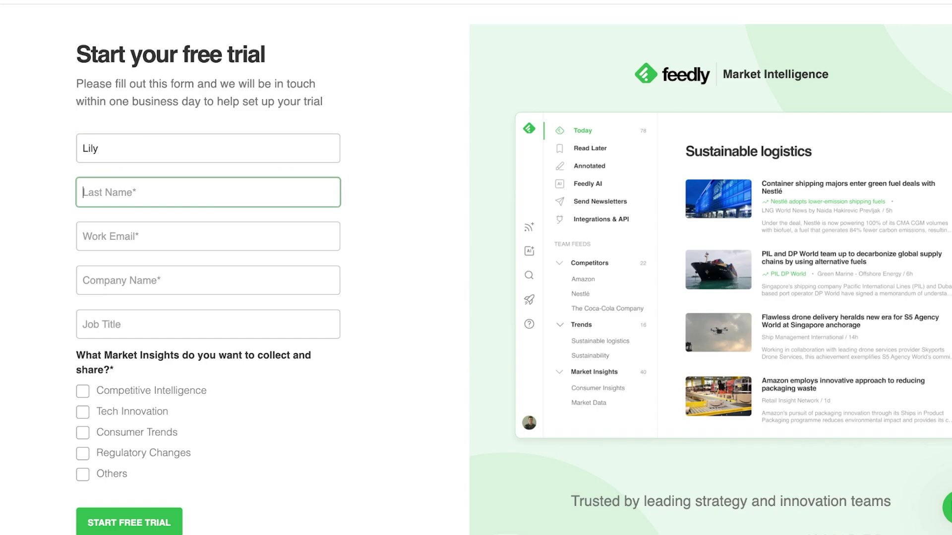
click(207, 236)
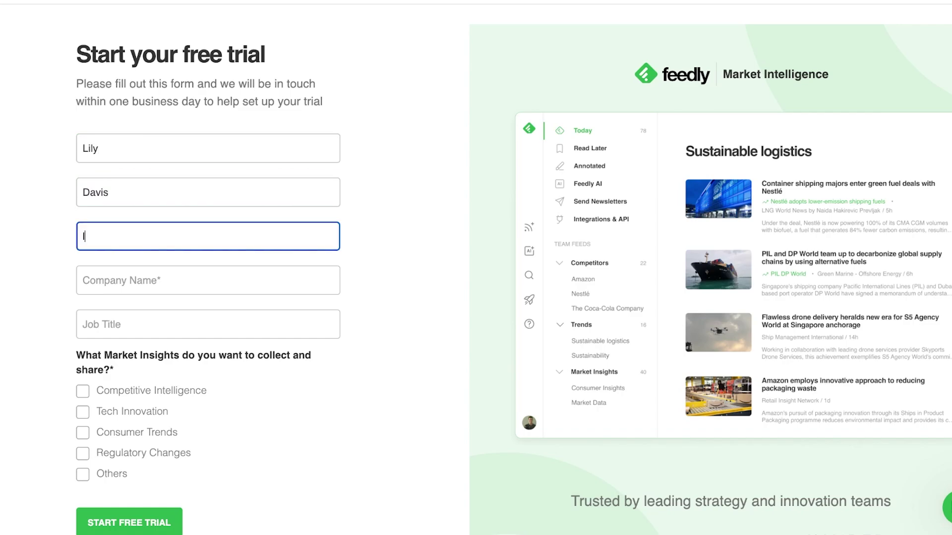
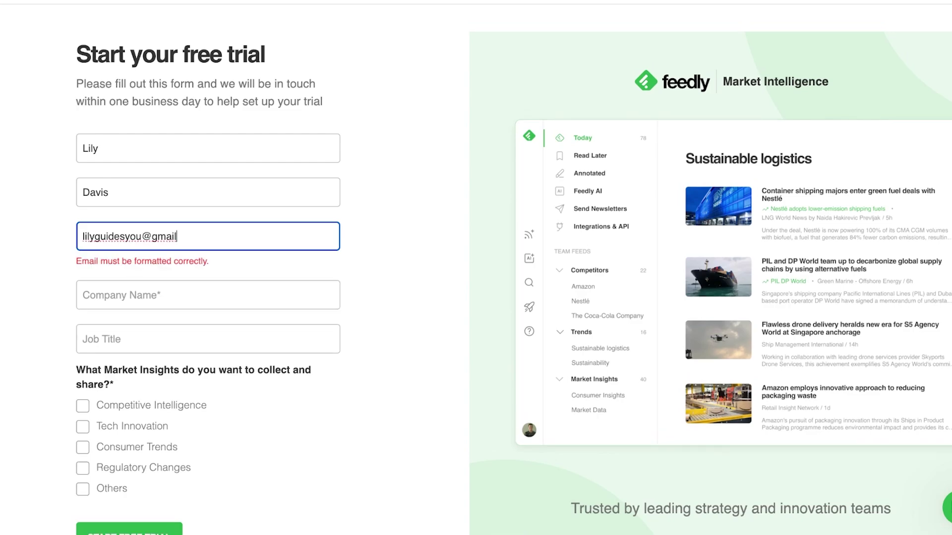
drag(106, 101, 275, 101)
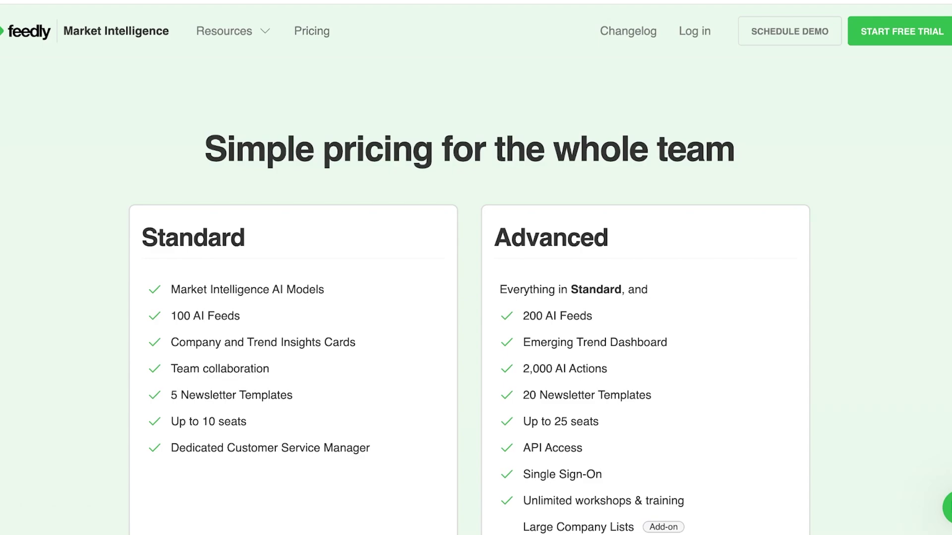
Compare the Standard ($1,200/month) and Advanced ($2,400/month) plan cards on the pricing page
scroll(469, 326, down, 2)
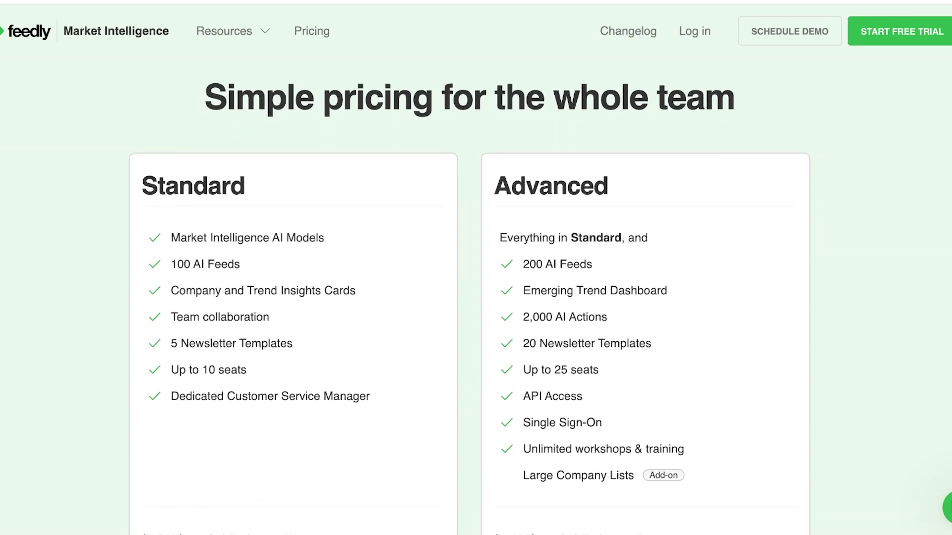
scroll(469, 291, down, 1)
scroll(469, 292, down, 2)
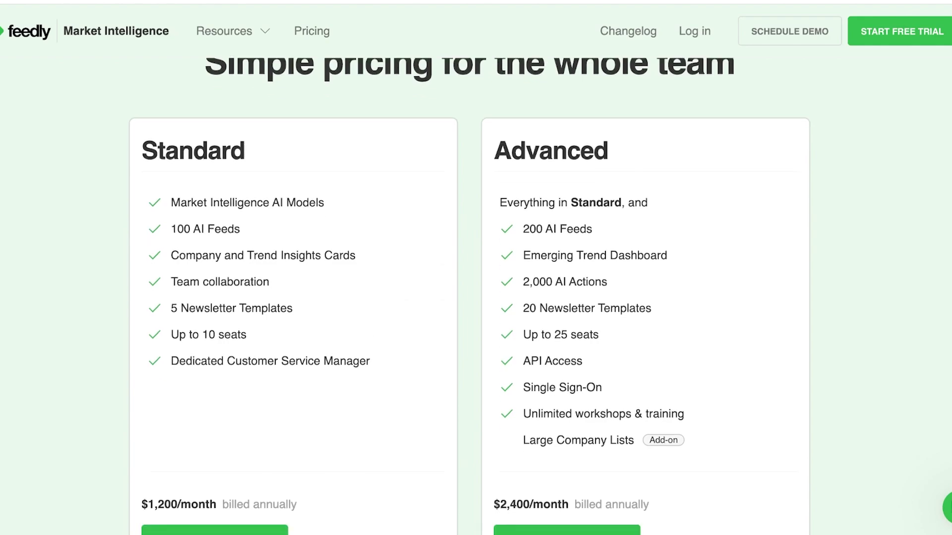
scroll(468, 296, down, 1)
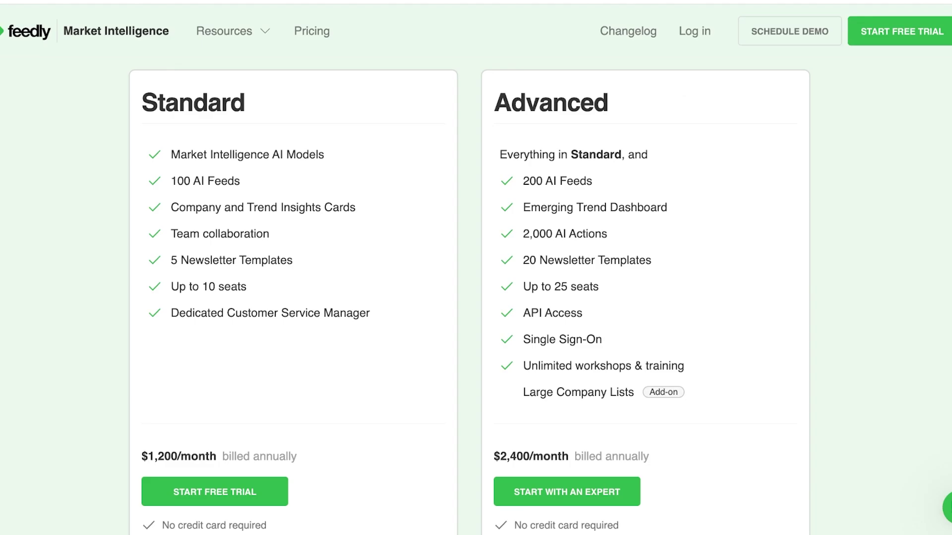
scroll(476, 297, down, 3)
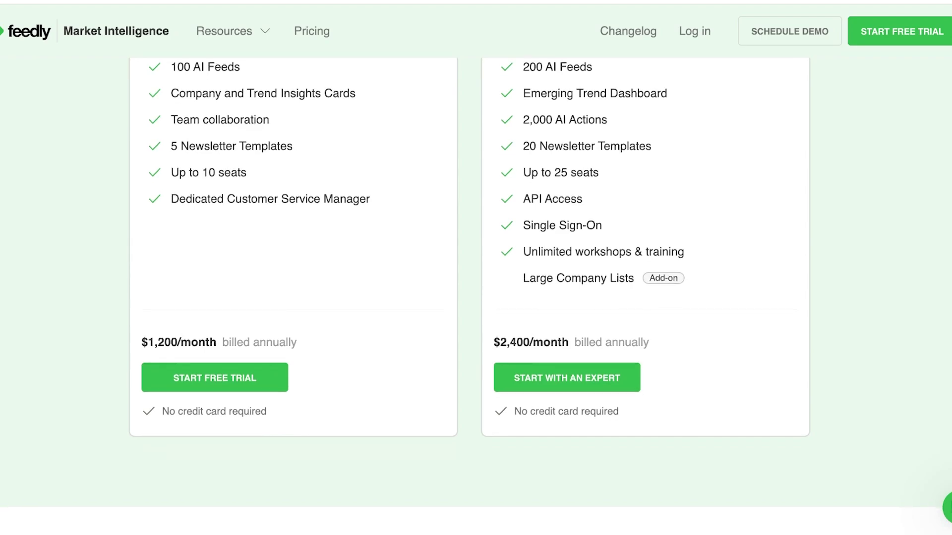
scroll(476, 298, down, 1)
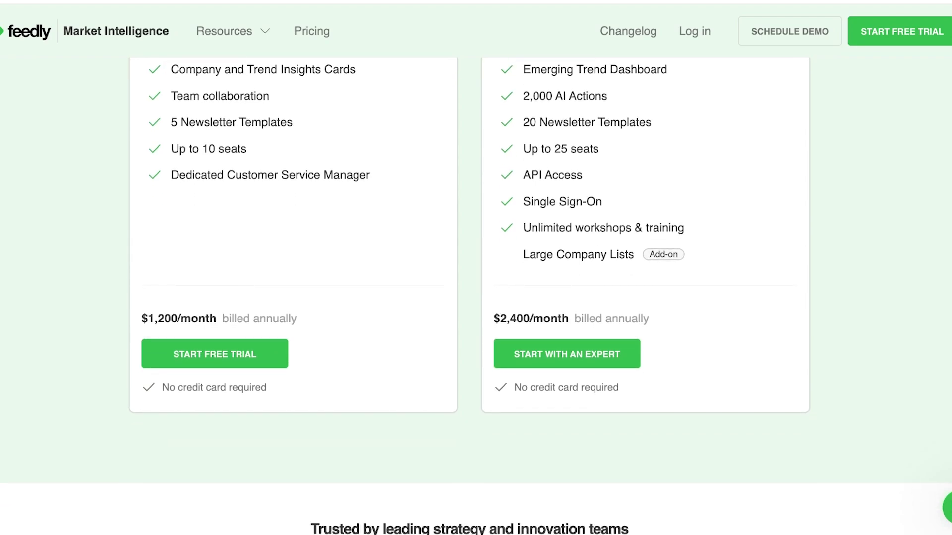
scroll(475, 298, up, 7)
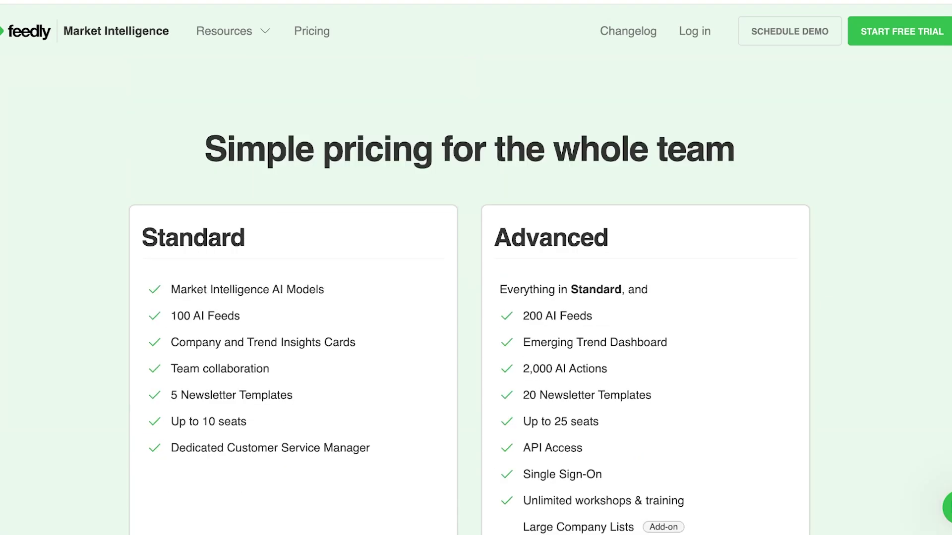
scroll(476, 298, down, 15)
scroll(476, 298, up, 7)
scroll(476, 298, down, 7)
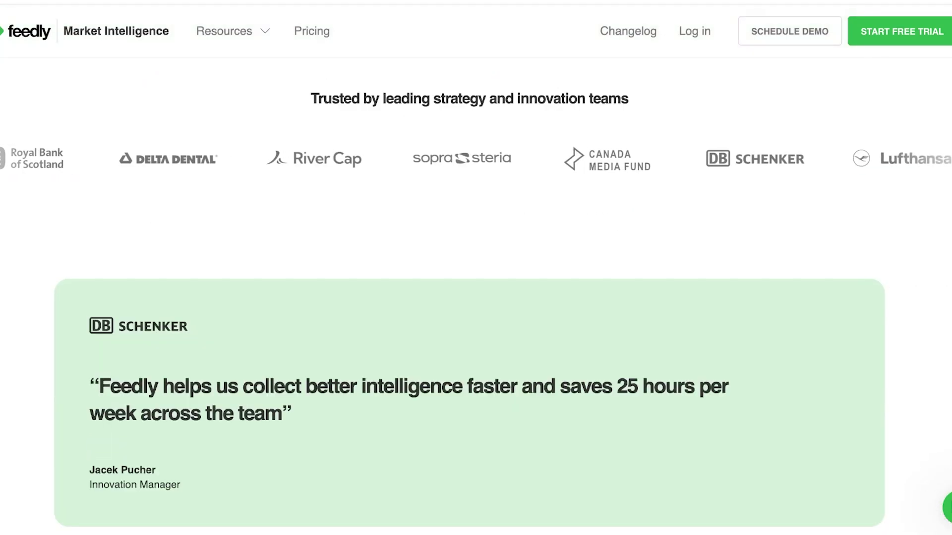
scroll(476, 297, down, 10)
scroll(476, 297, up, 12)
scroll(476, 297, up, 8)
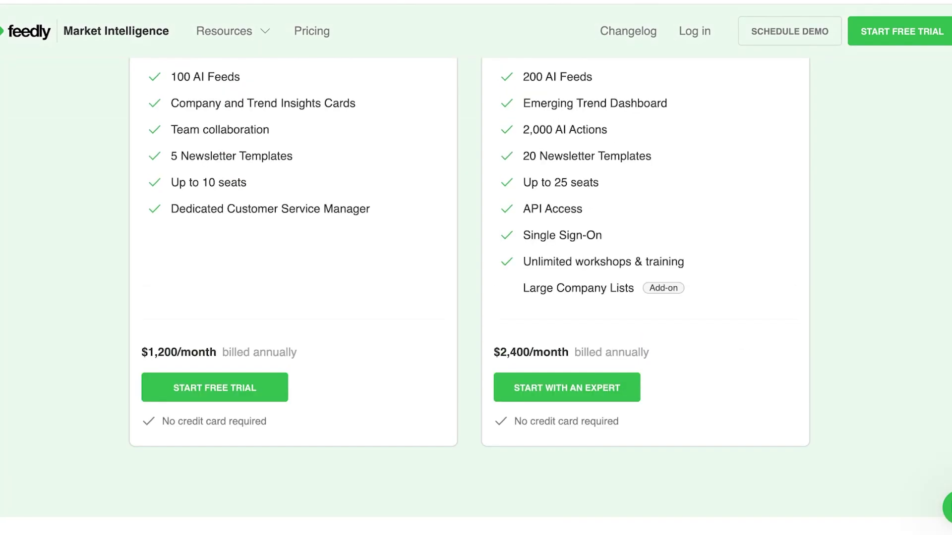
scroll(476, 297, up, 3)
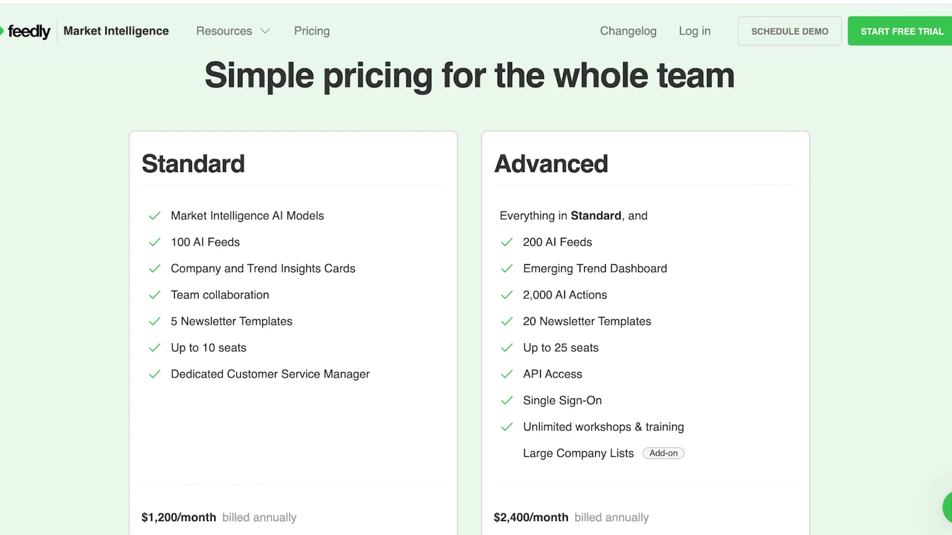
scroll(468, 280, down, 3)
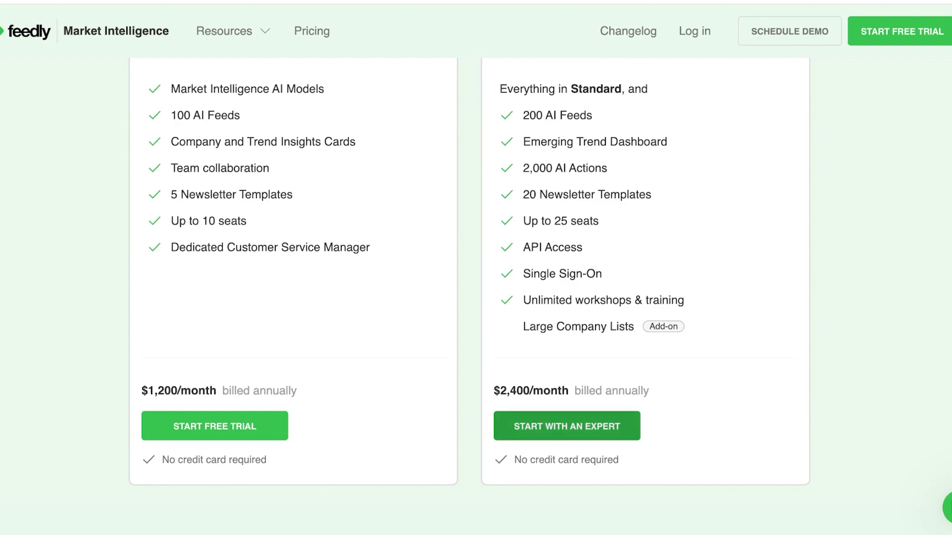
Open the Advanced plan's demo form and replace the rejected Gmail address with a store.com work e-mail
click(566, 426)
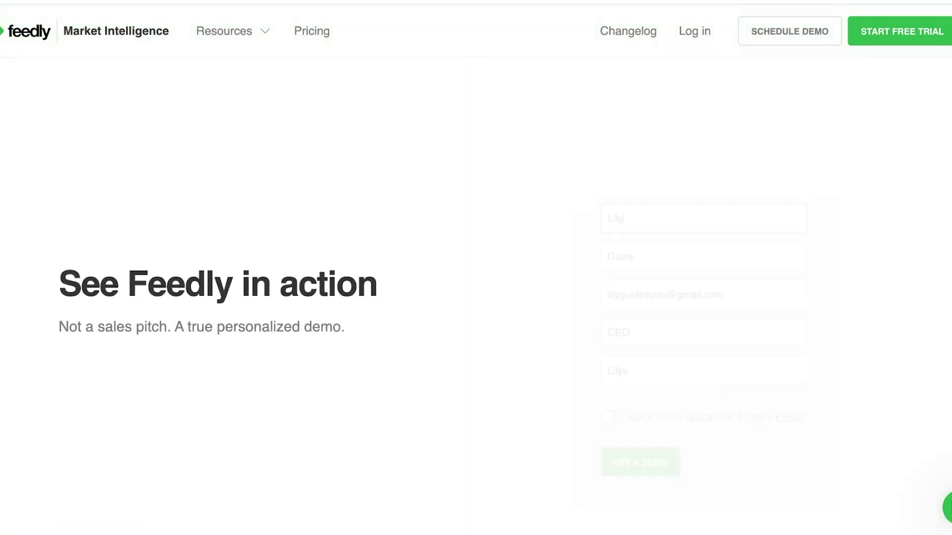
click(608, 255)
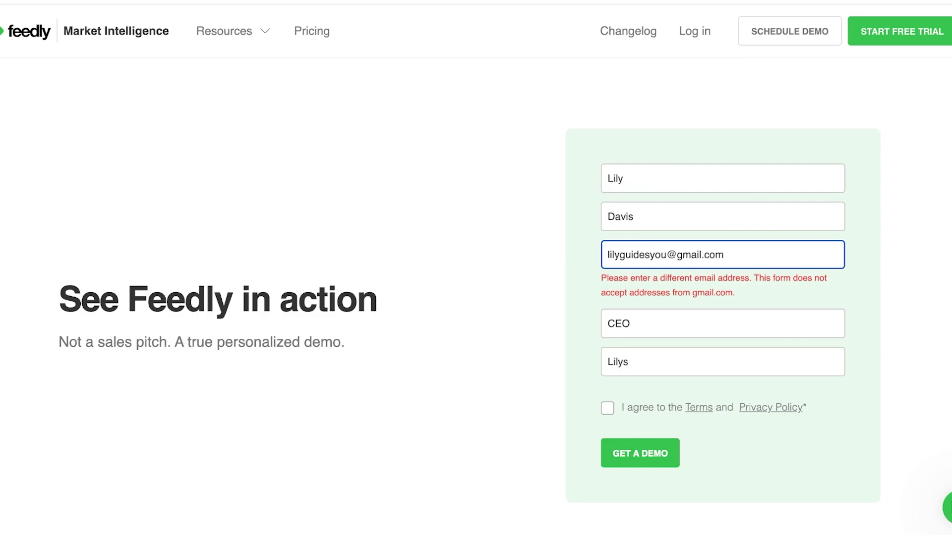
double_click(712, 255)
drag(682, 255, 607, 255)
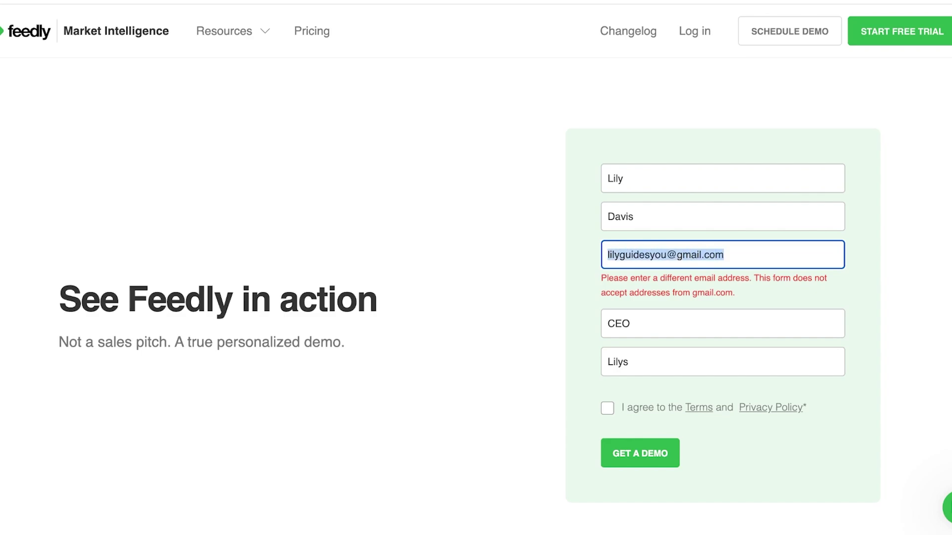
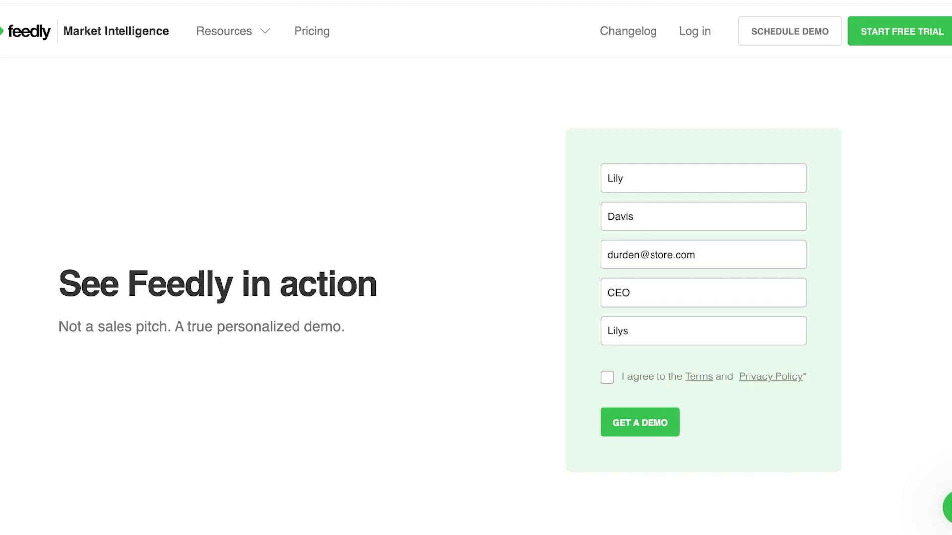
Accept the Terms and Privacy Policy and submit the demo request
key(Return)
key(space)
key(Return)
scroll(476, 267, down, 3)
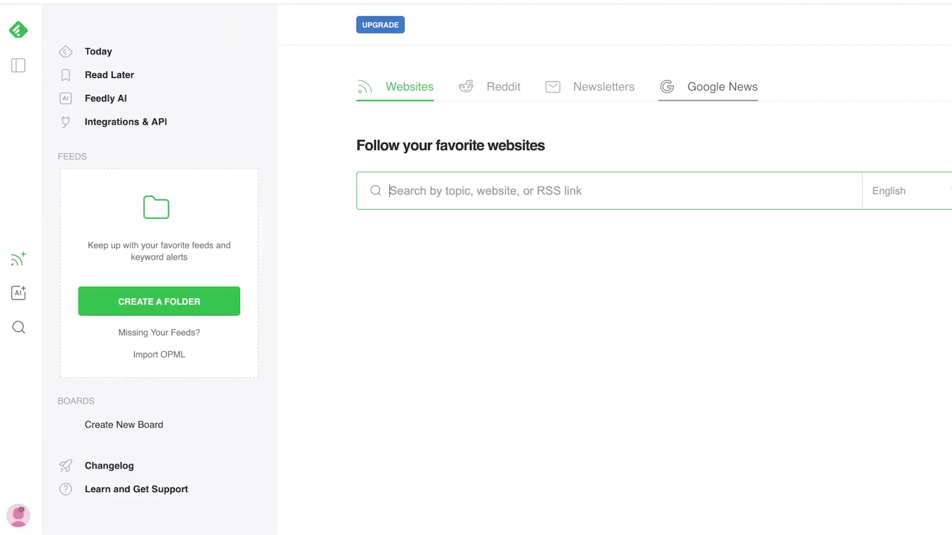
Collapse and re-pin the navigation sidebar, then open the website search
click(18, 65)
click(18, 65)
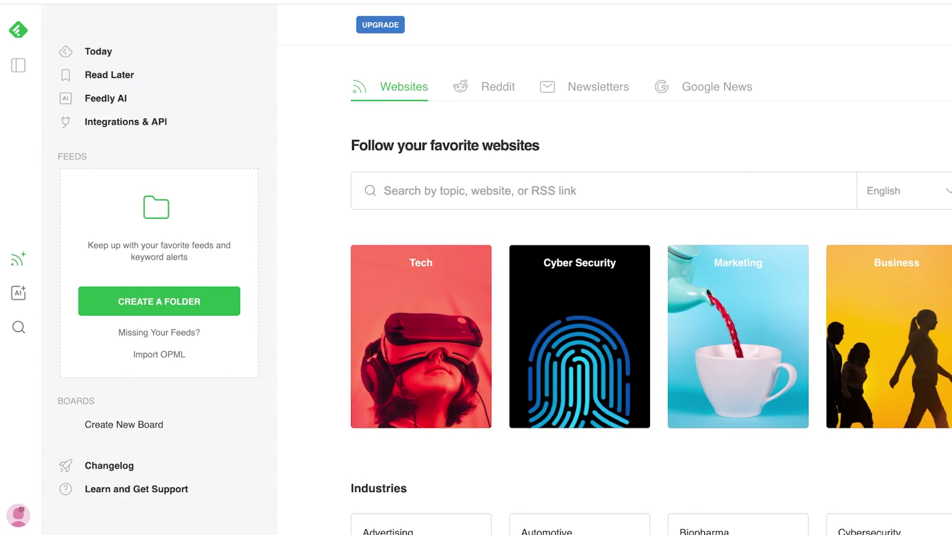
click(19, 259)
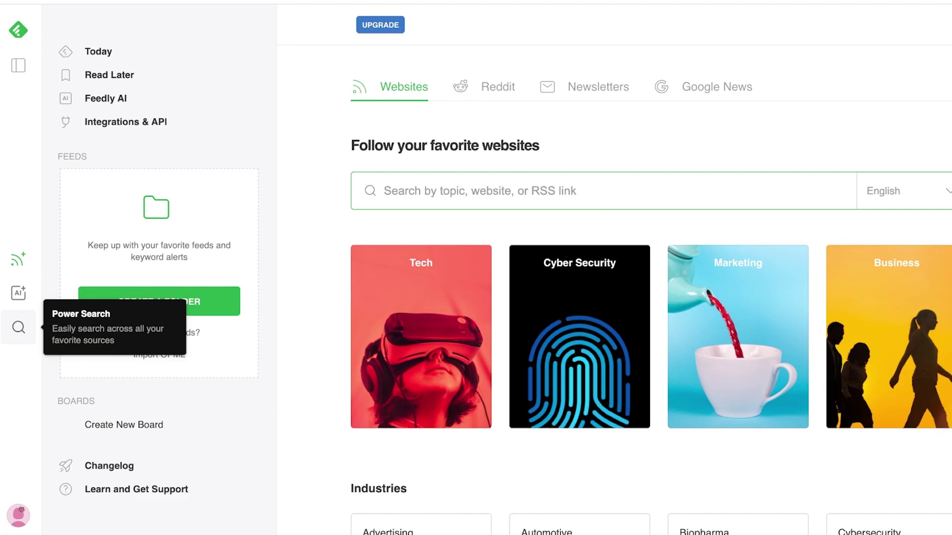
Visit Today, Read Later, Feedly AI and Integrations & API, then start a new board
click(98, 52)
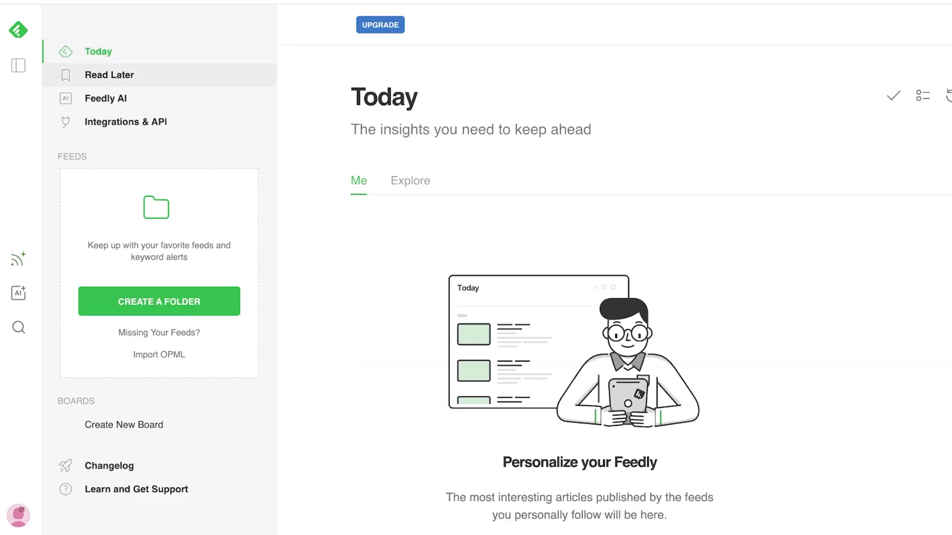
click(109, 74)
click(106, 99)
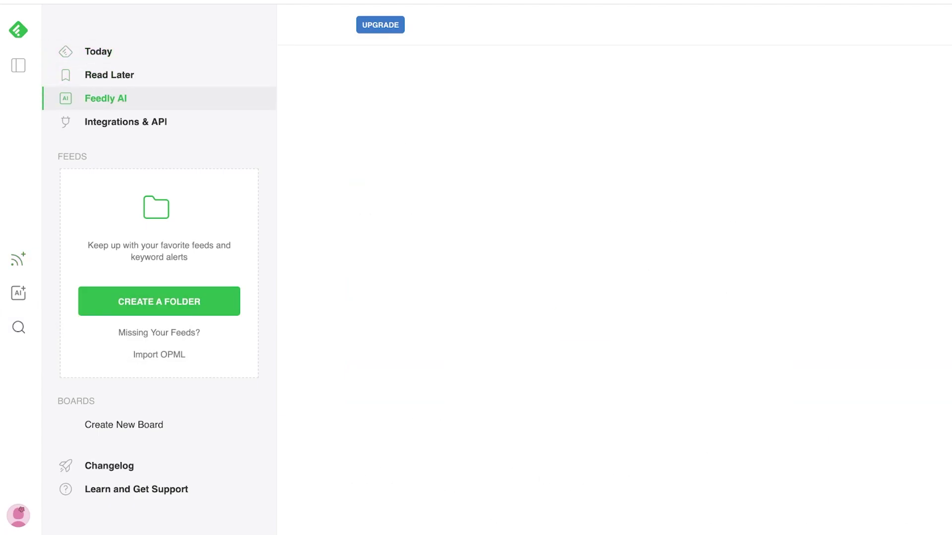
click(126, 122)
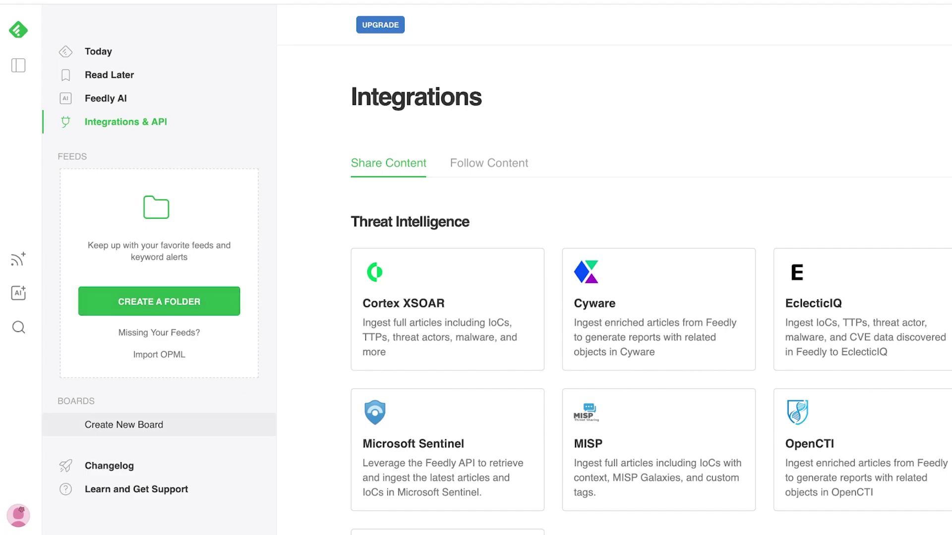
click(123, 425)
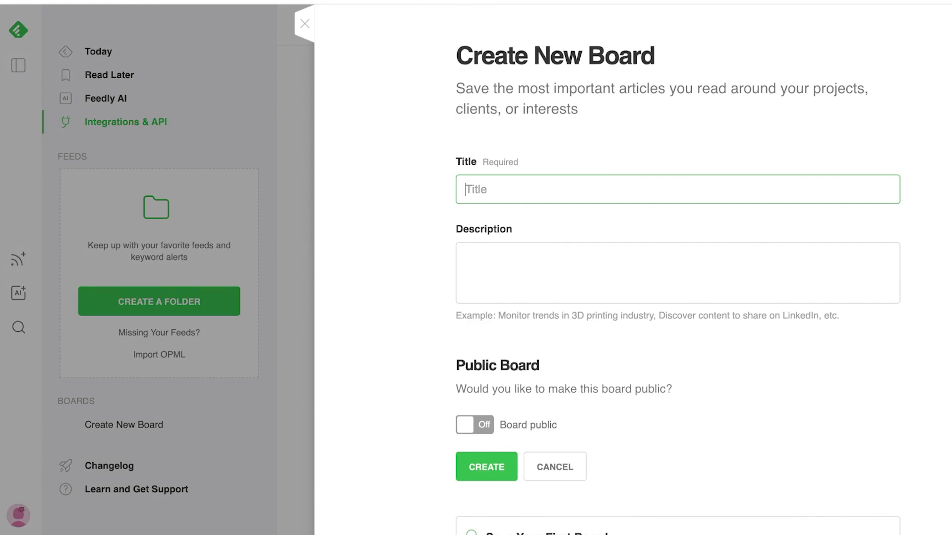
Create a private board titled 'Fashion' with the description 'Style analysis'
text(Fashion)
click(466, 257)
scroll(678, 268, down, 2)
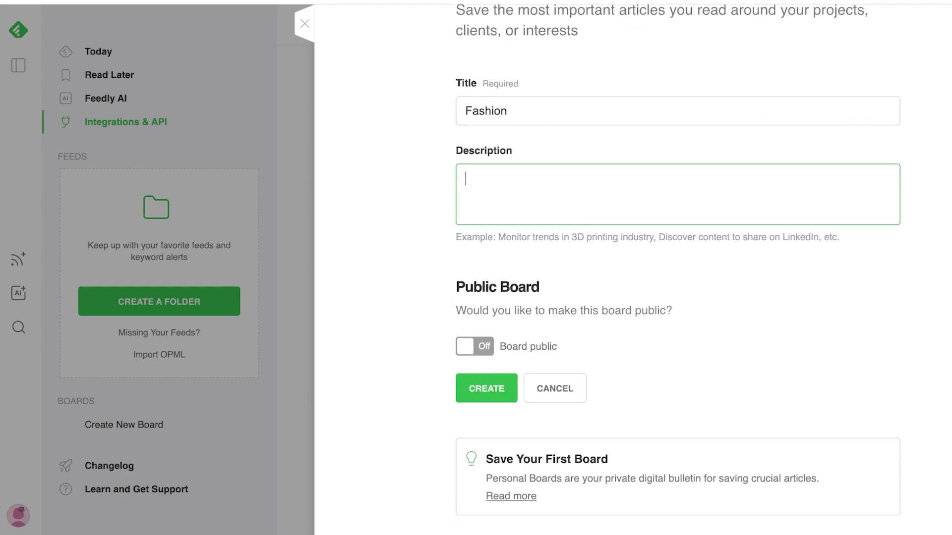
scroll(678, 268, up, 2)
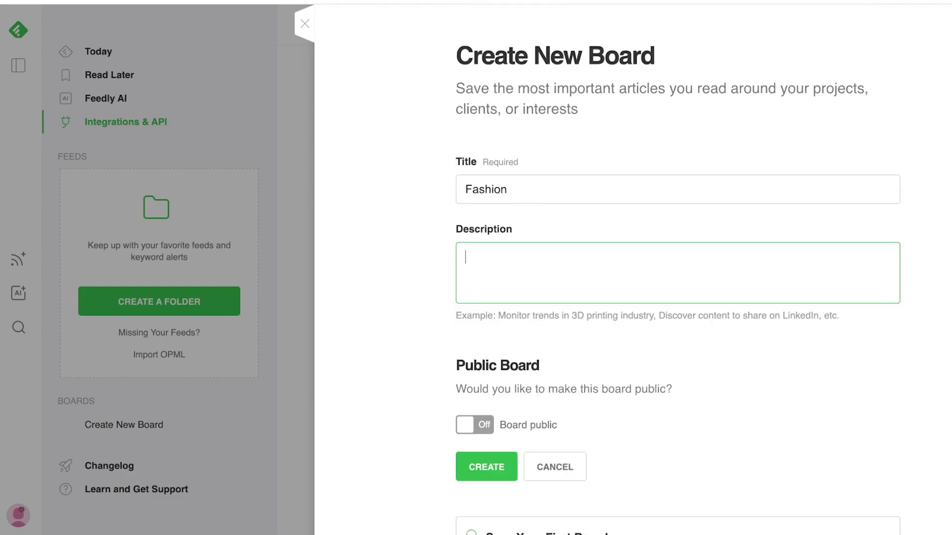
text(Style analysis)
scroll(678, 268, down, 2)
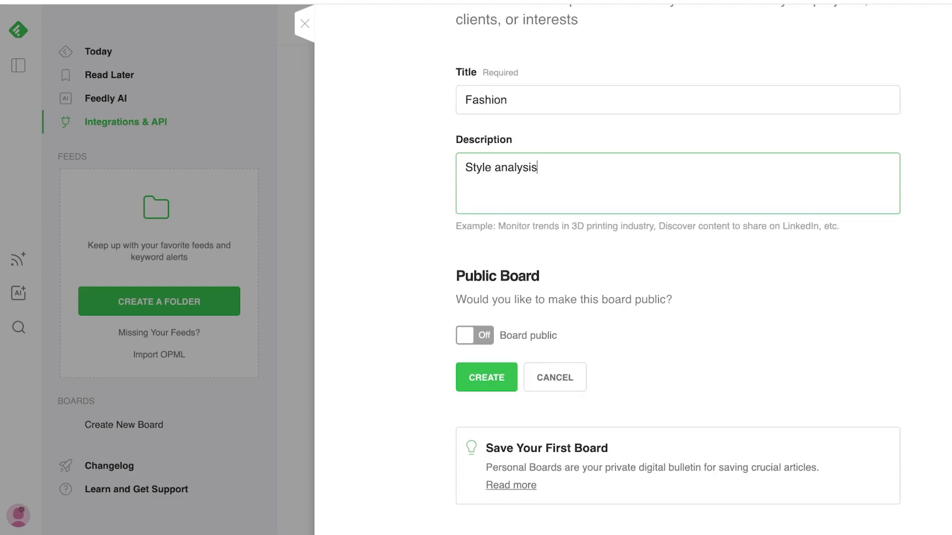
click(484, 378)
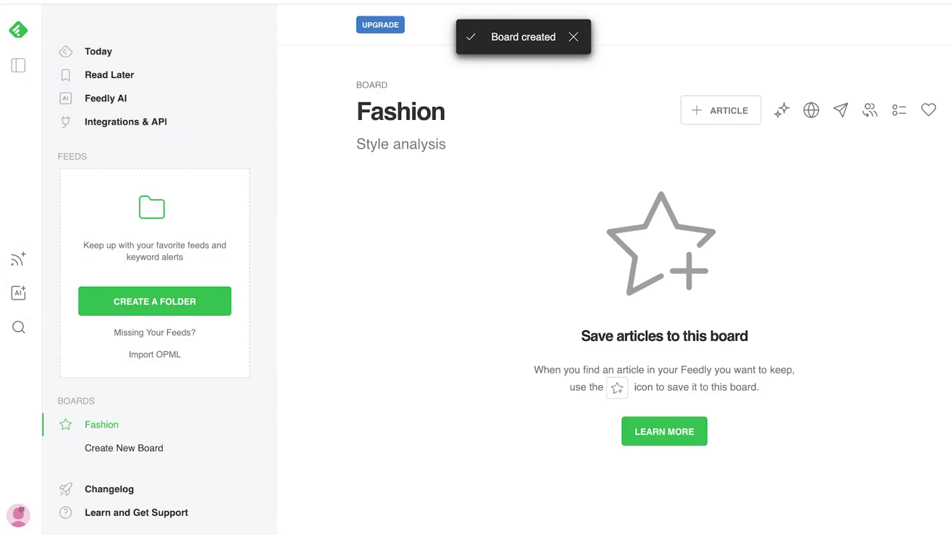
Try the + Article and AI Actions buttons on Fashion, then open its Manage Board settings
click(720, 110)
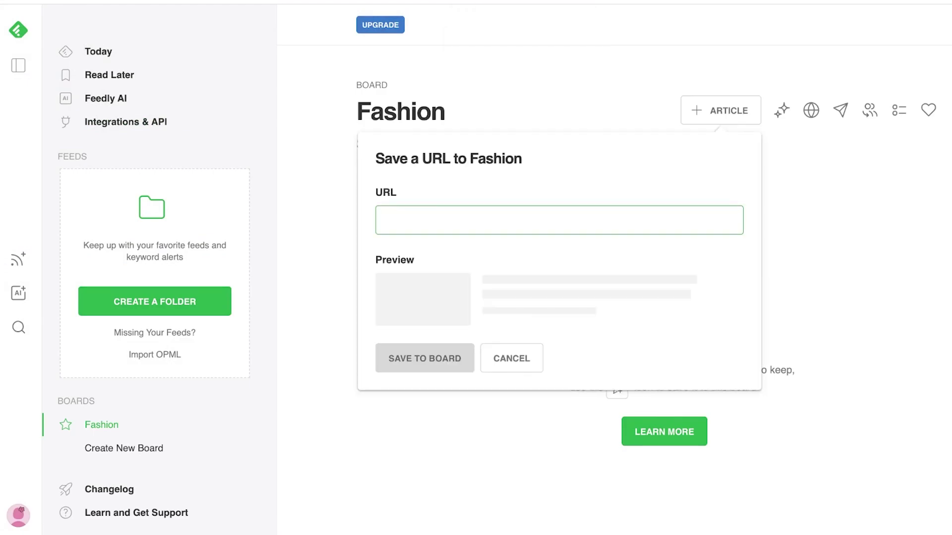
key(Escape)
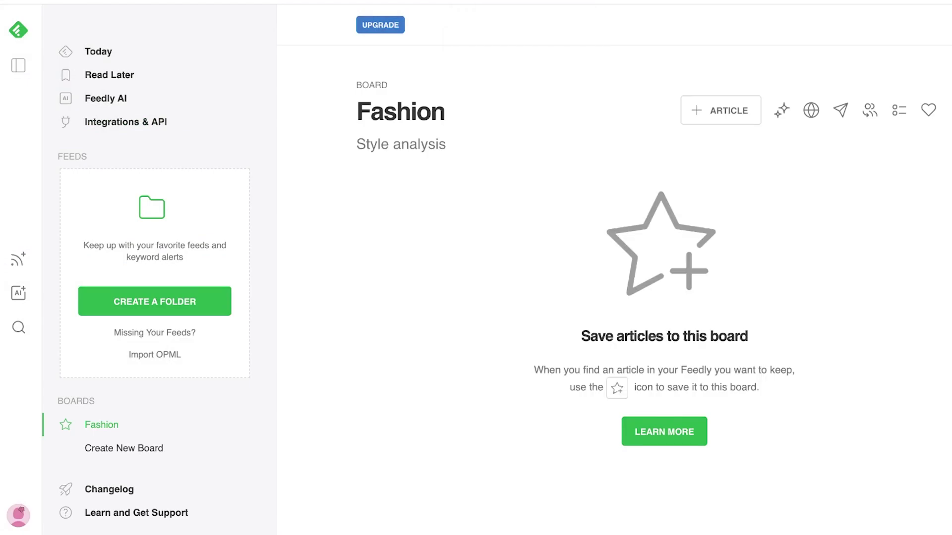
click(782, 110)
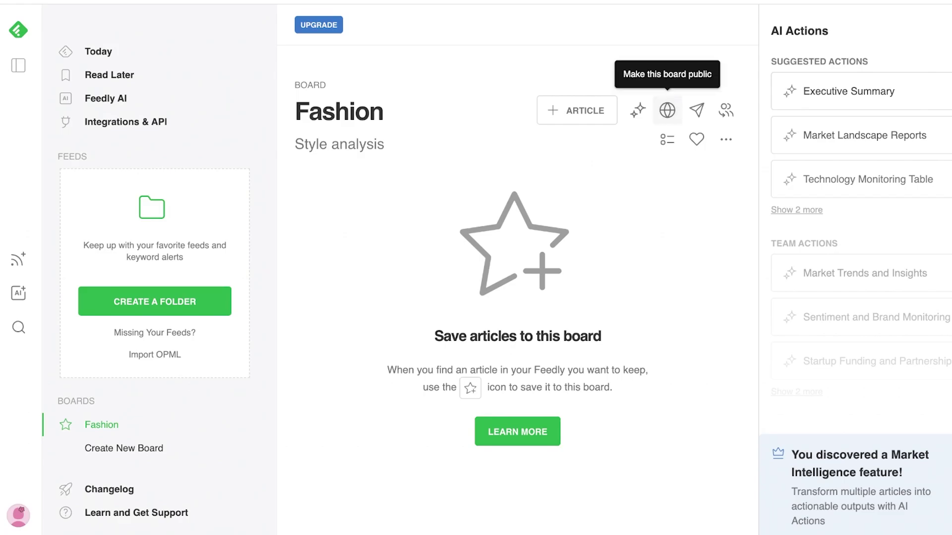
click(667, 110)
Close the Fashion board's settings without saving, landing on the Feedly AI plans page
scroll(636, 297, down, 5)
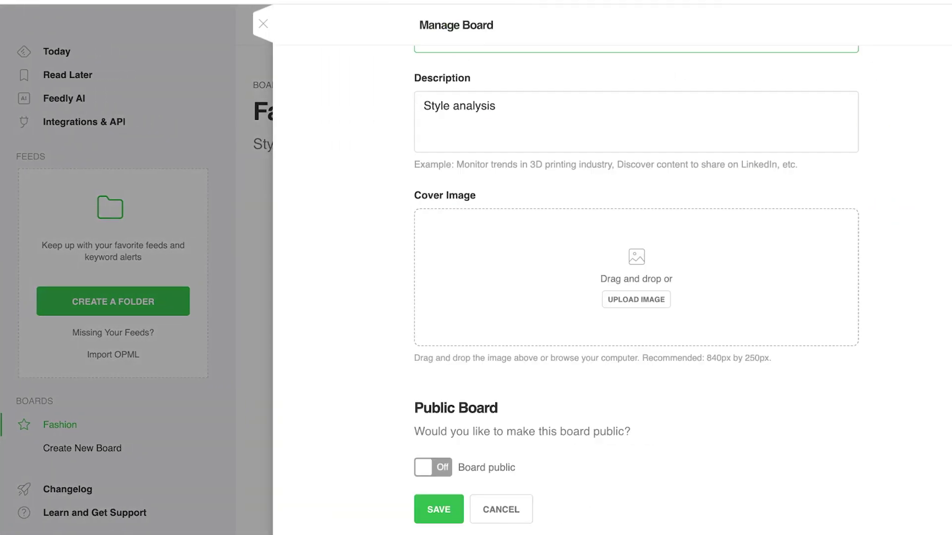
key(Return)
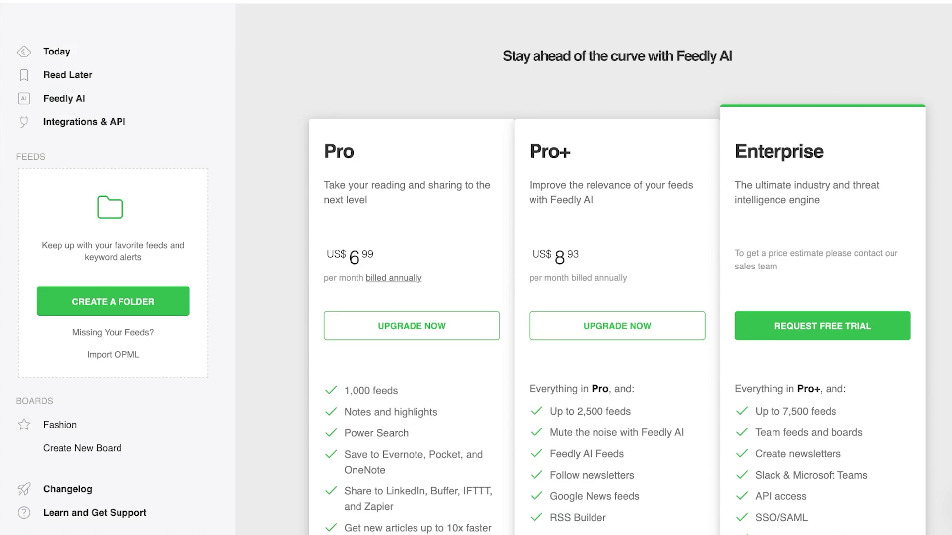
scroll(617, 297, down, 4)
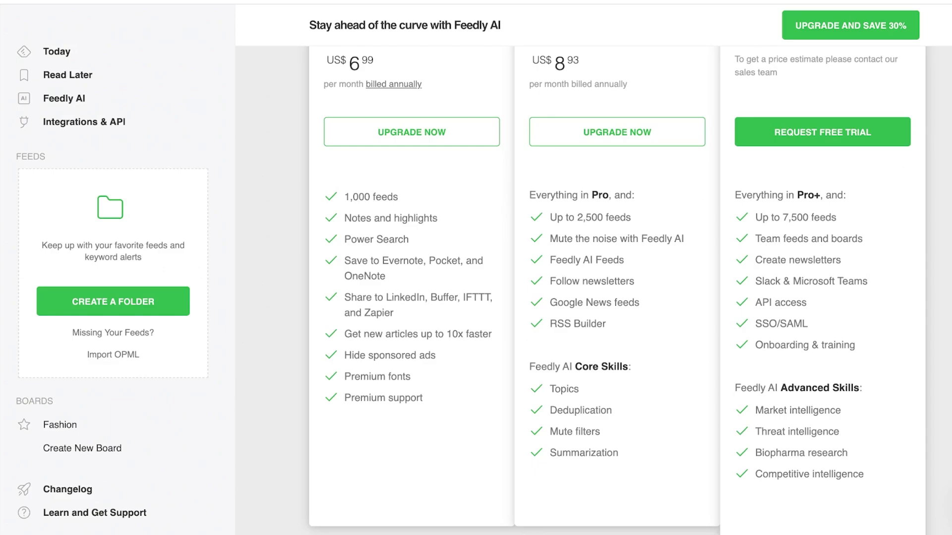
scroll(617, 288, up, 4)
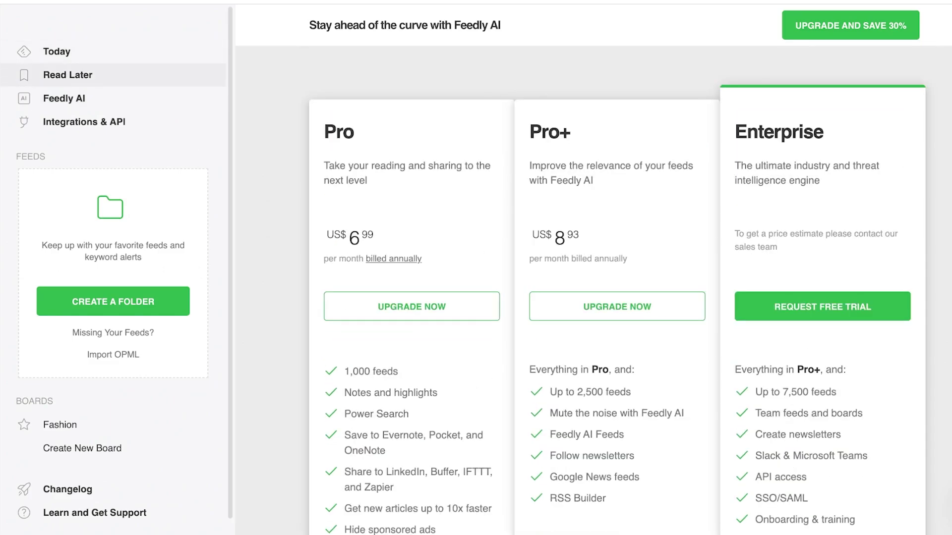
Leave the pricing page, pick the Marketing topic card, and browse its website source results
click(67, 75)
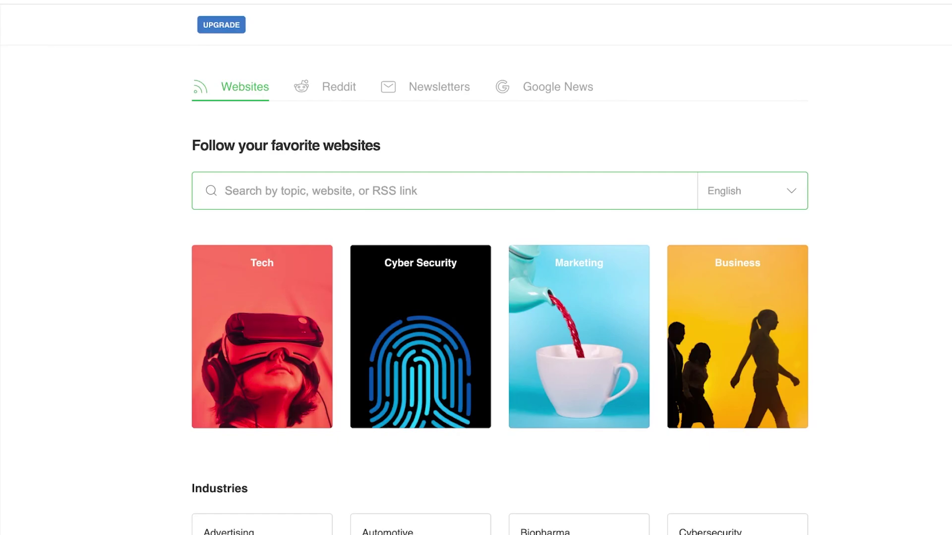
click(578, 337)
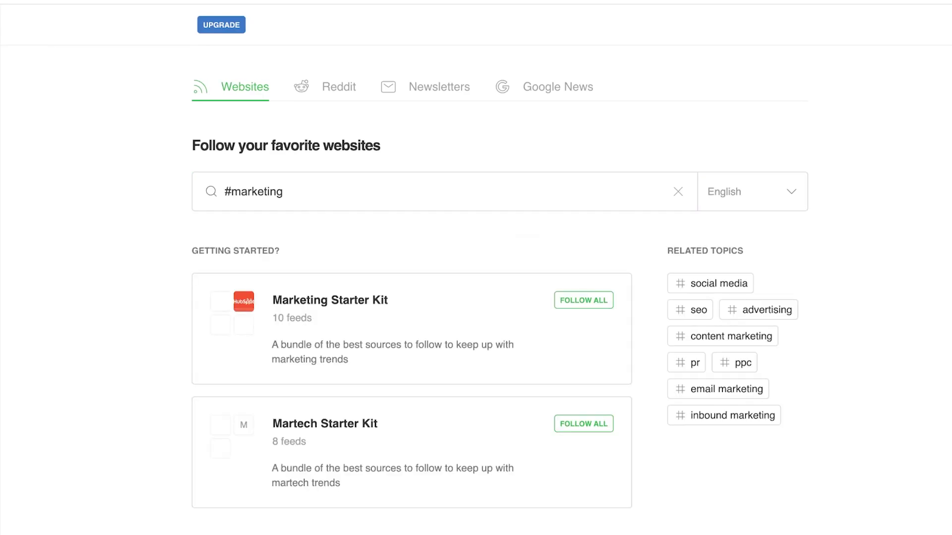
scroll(500, 287, down, 10)
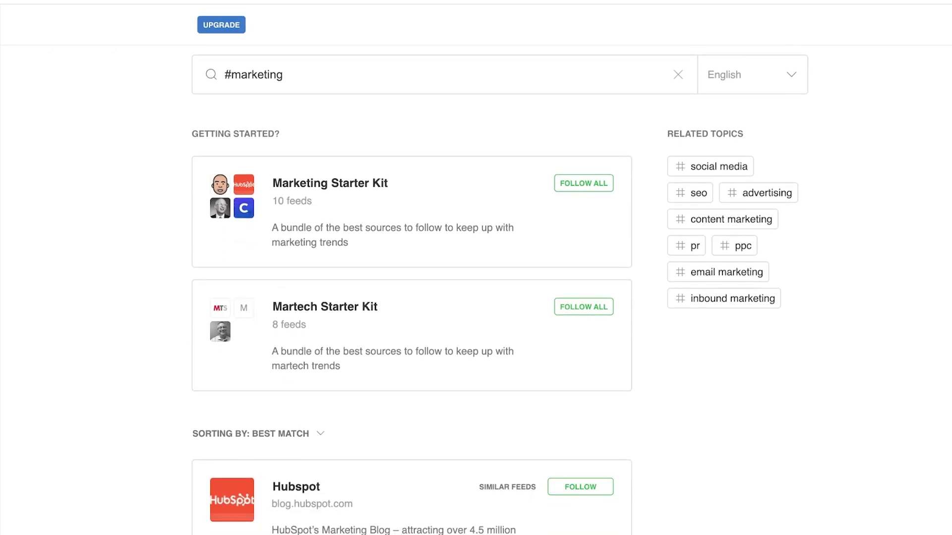
scroll(412, 289, down, 1)
scroll(411, 289, up, 3)
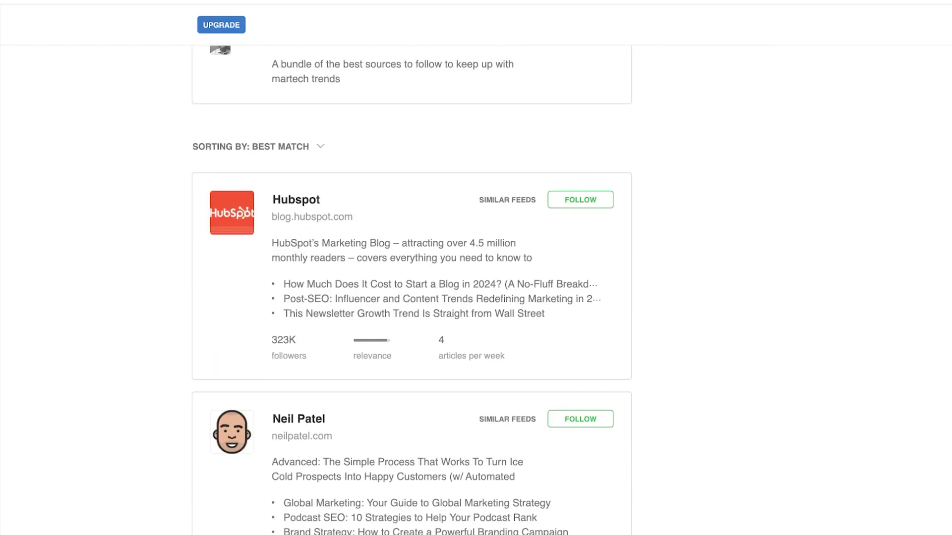
scroll(412, 290, down, 20)
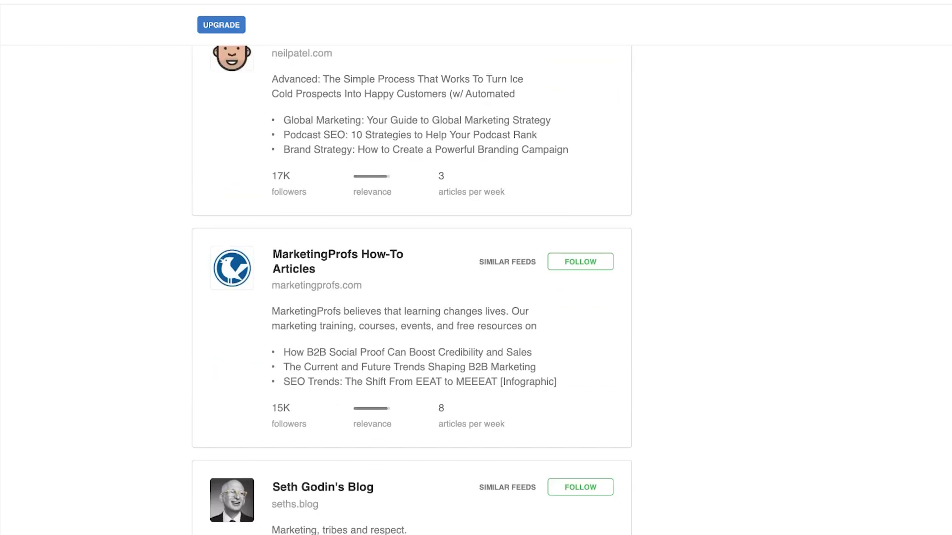
scroll(411, 290, up, 20)
scroll(411, 290, up, 6)
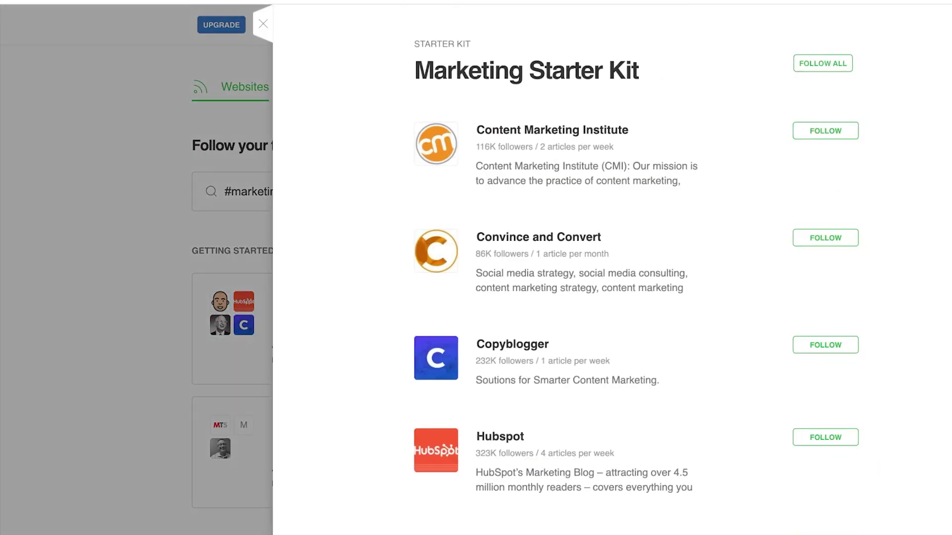
Open the Content Marketing Institute feed and read its latest article
scroll(637, 273, down, 1)
click(552, 85)
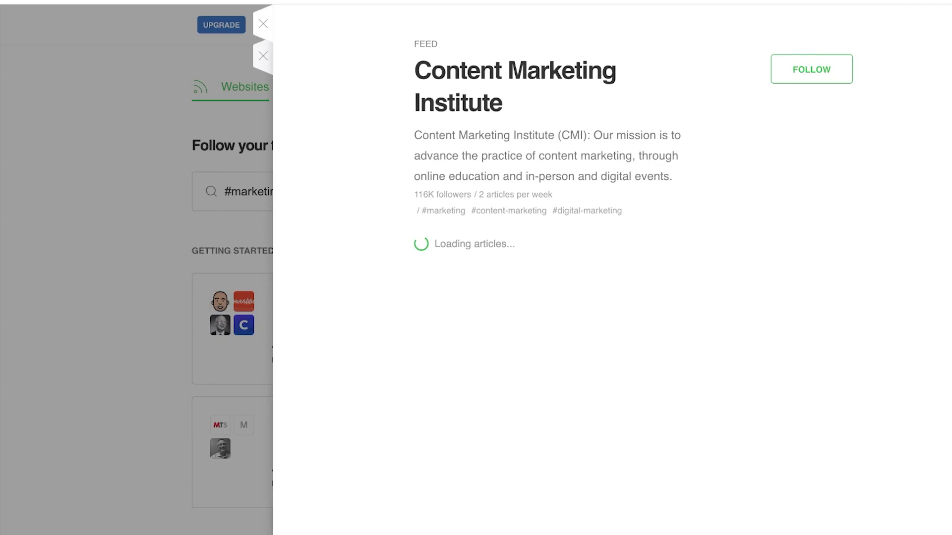
scroll(612, 270, down, 4)
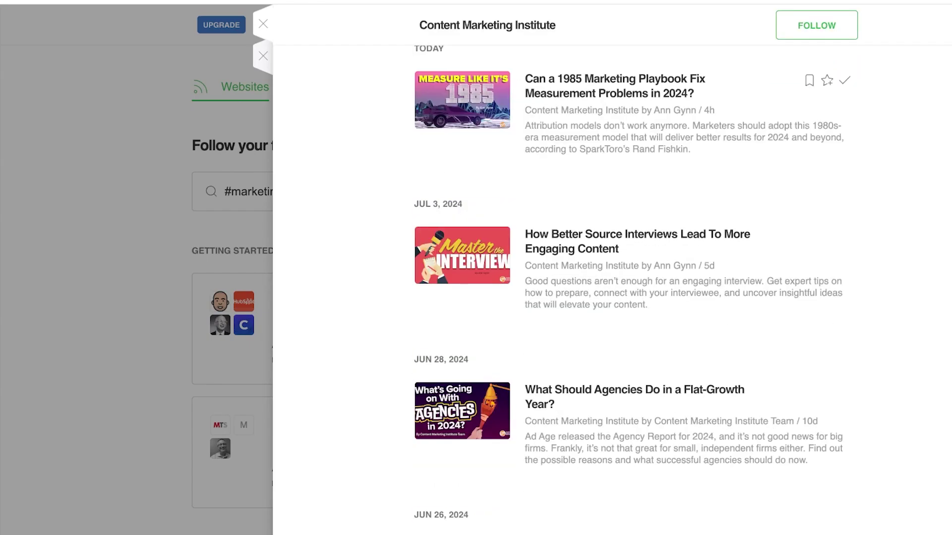
click(614, 86)
scroll(635, 307, down, 3)
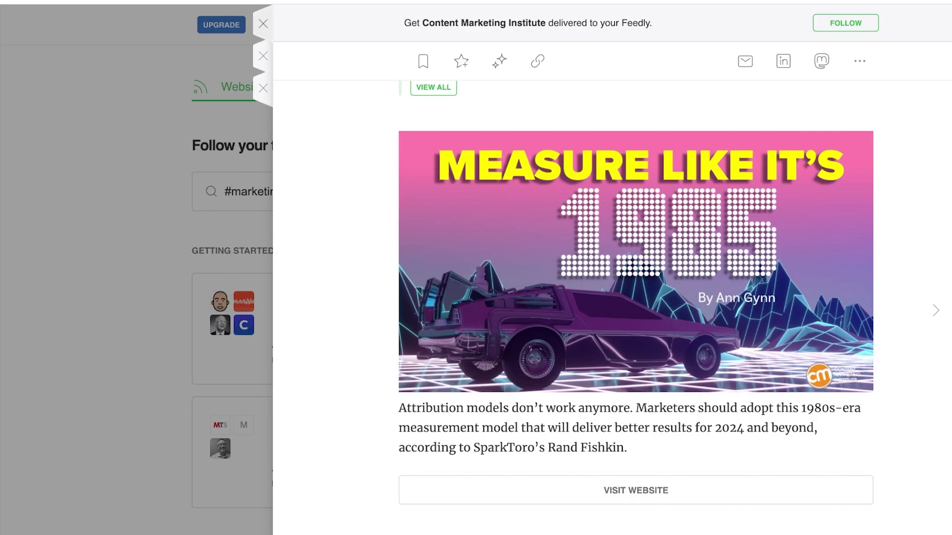
Close the article, the Content Marketing Institute panel and the Marketing Starter Kit drawer
key(Escape)
scroll(632, 290, down, 8)
scroll(632, 290, up, 8)
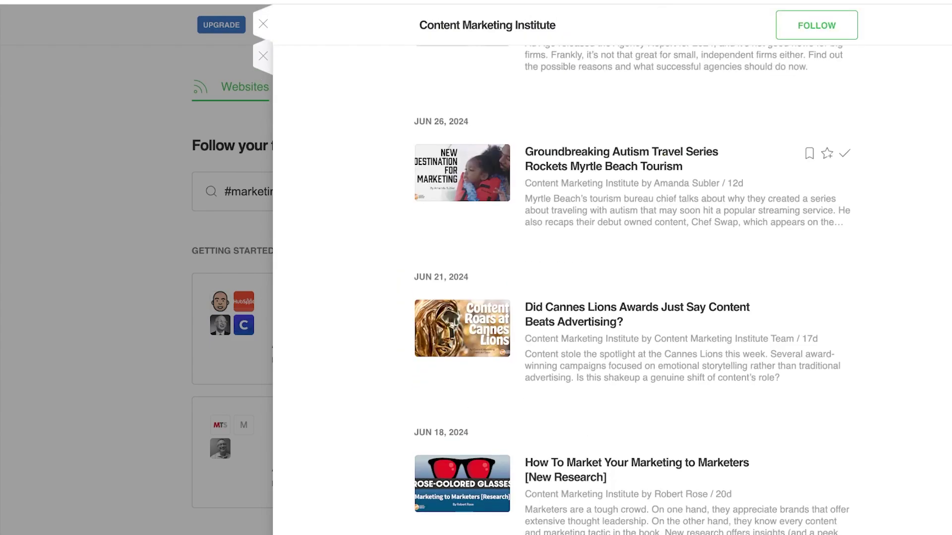
key(Escape)
key(Escape)
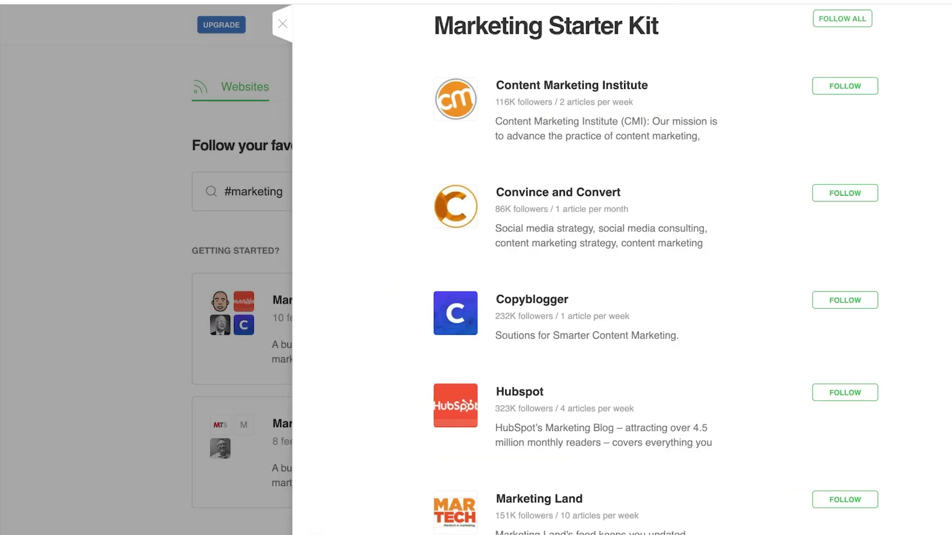
click(226, 192)
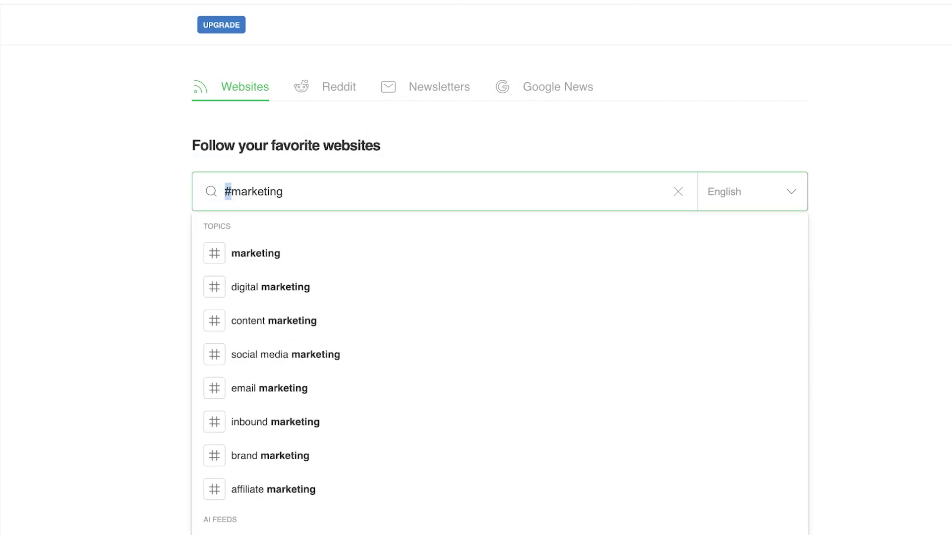
Replace the 'marketing' search term with '#makeup'
key(End)
key(ctrl+shift+Left)
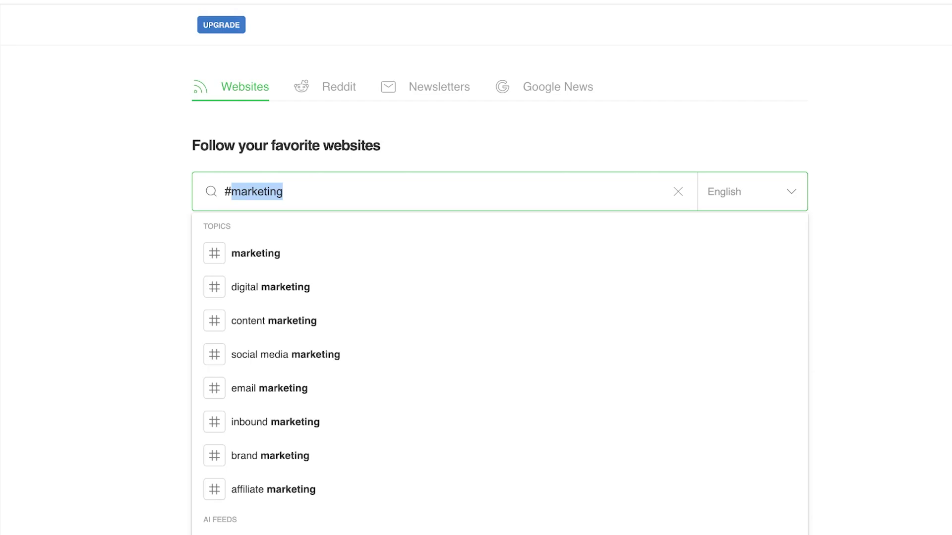
key(BackSpace)
key(BackSpace)
text(fas)
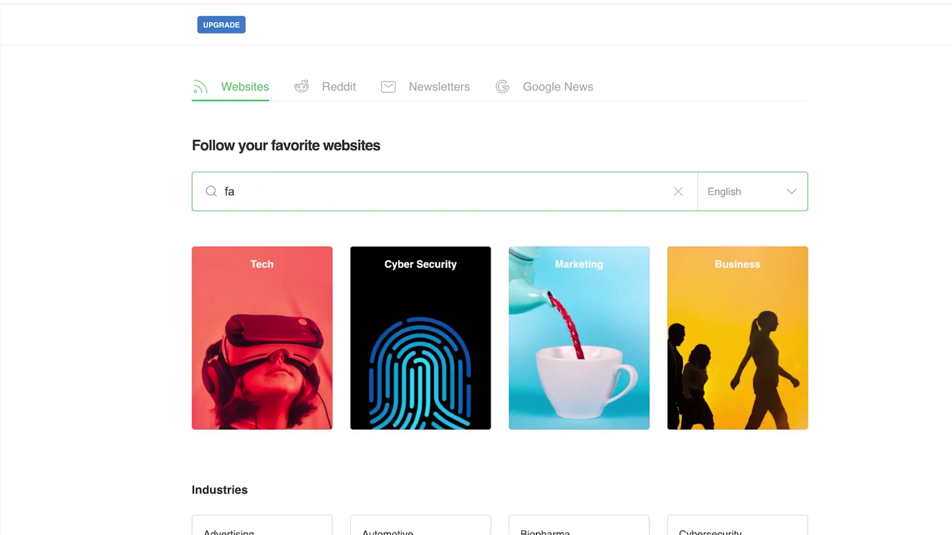
key(BackSpace)
key(BackSpace)
text(makeup)
key(Home)
text(#)
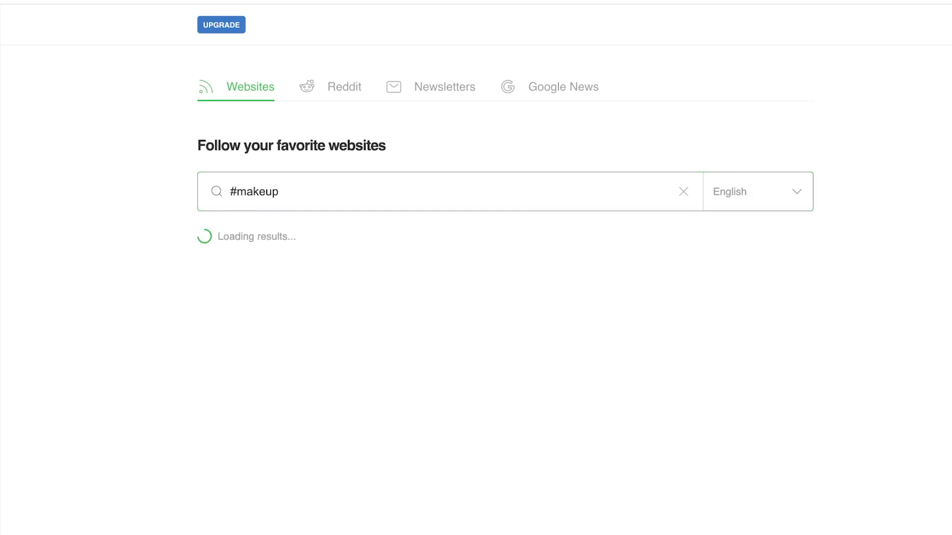
Scroll through the #makeup results, including the Fashion, Luxury & Cosmetics Starter Kit and Temptalia
scroll(476, 267, down, 5)
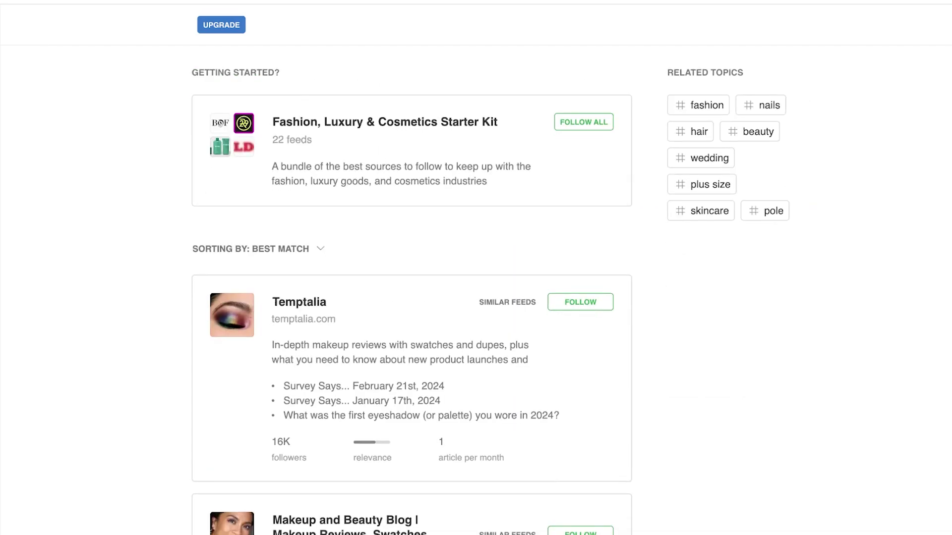
scroll(412, 290, down, 4)
scroll(412, 290, up, 10)
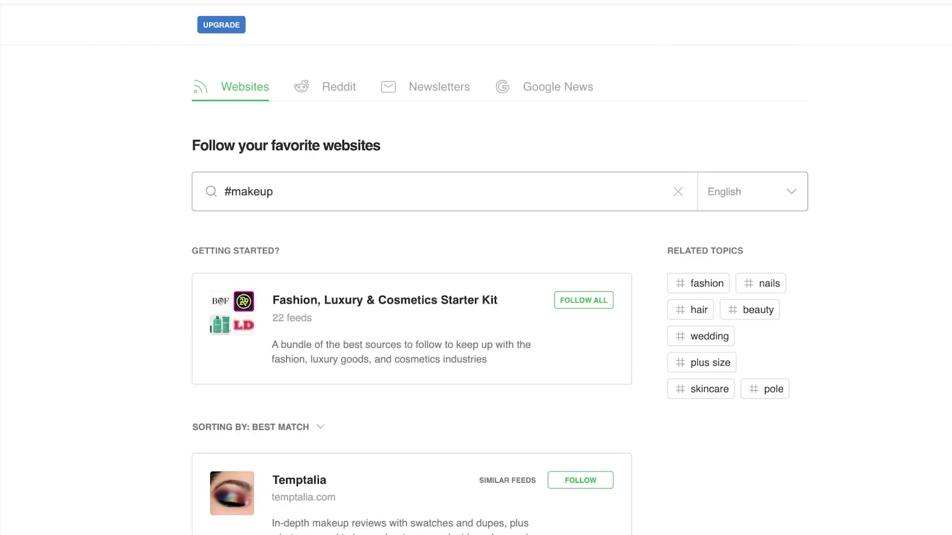
scroll(411, 290, down, 8)
scroll(411, 290, down, 15)
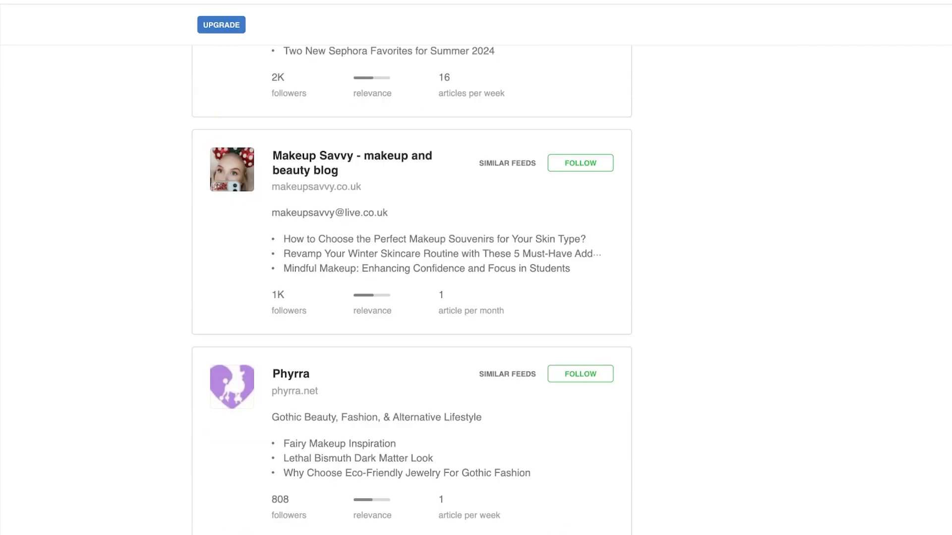
scroll(411, 290, up, 20)
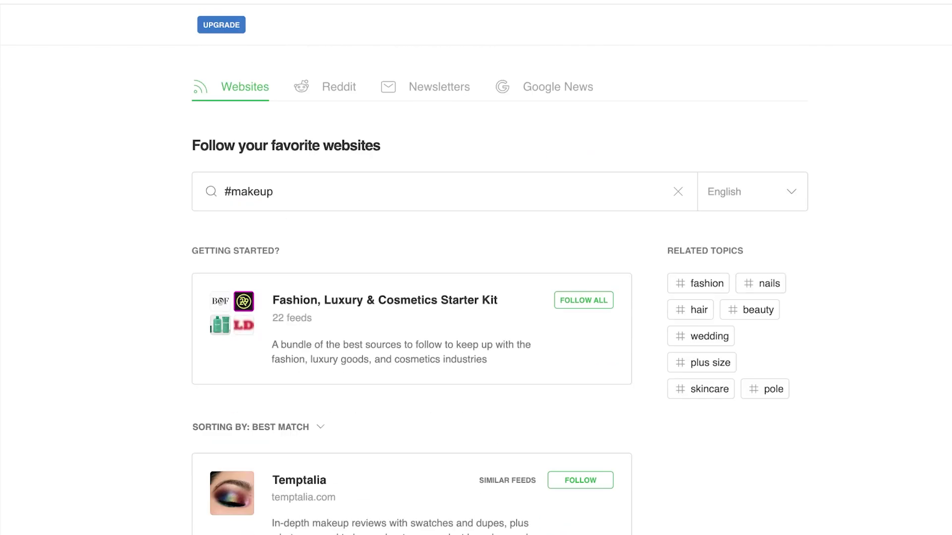
scroll(476, 268, down, 8)
scroll(476, 268, down, 20)
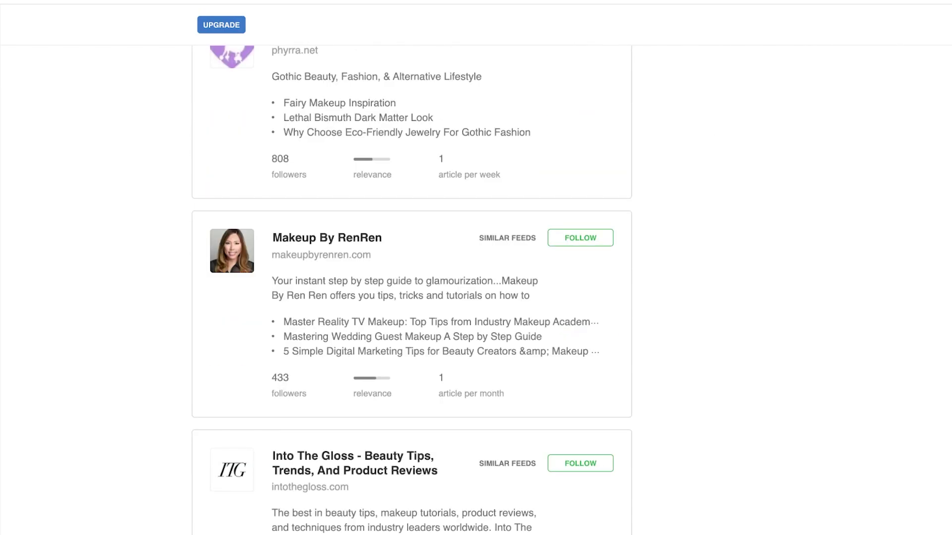
scroll(476, 268, down, 3)
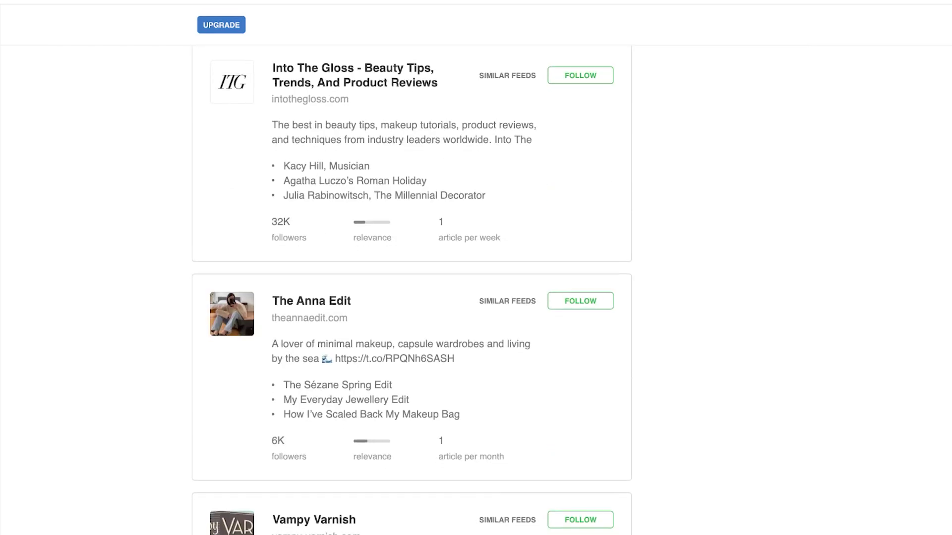
scroll(476, 267, down, 7)
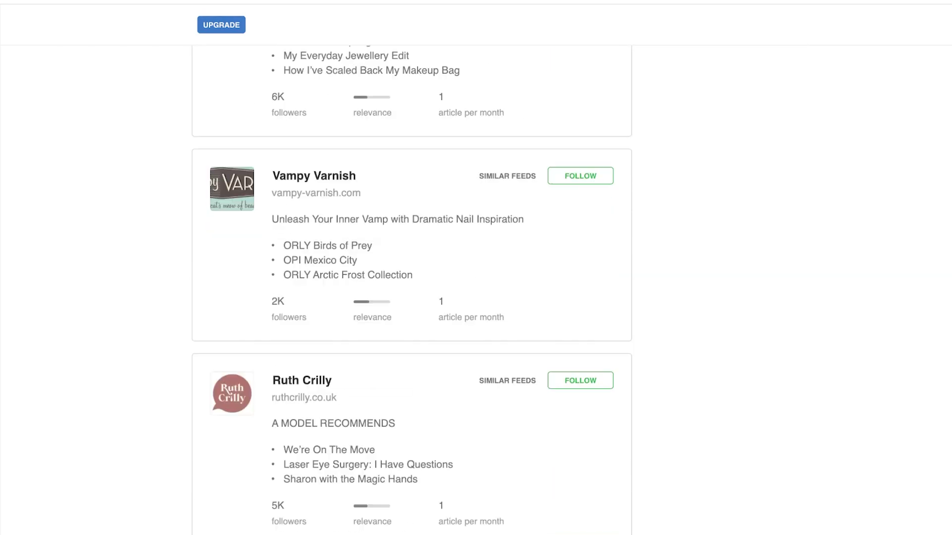
scroll(412, 289, up, 20)
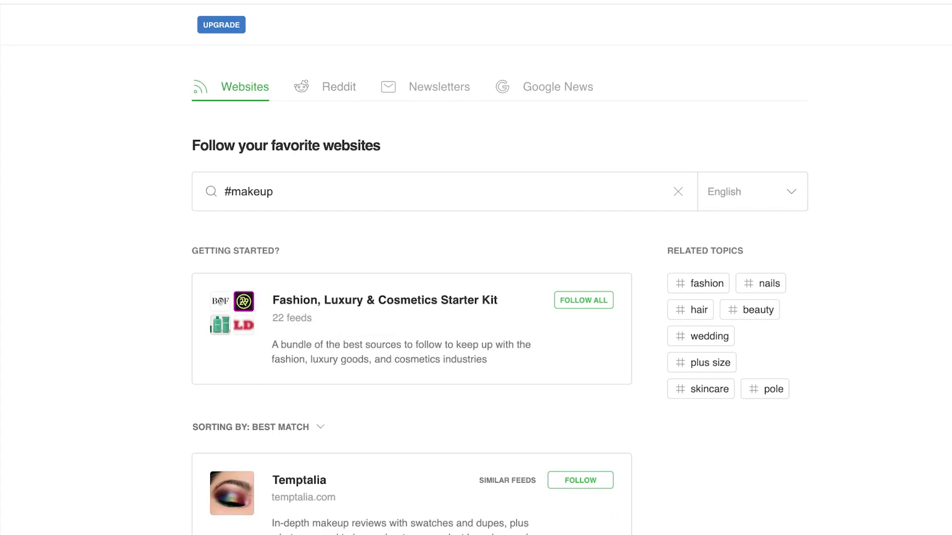
Go through the Reddit and Newsletters source pages to reach Google News sources
click(339, 87)
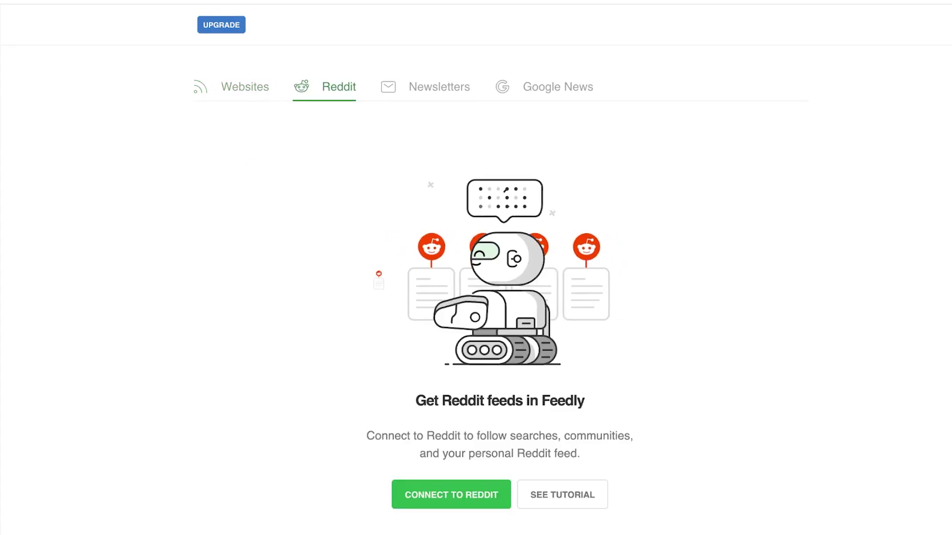
click(439, 87)
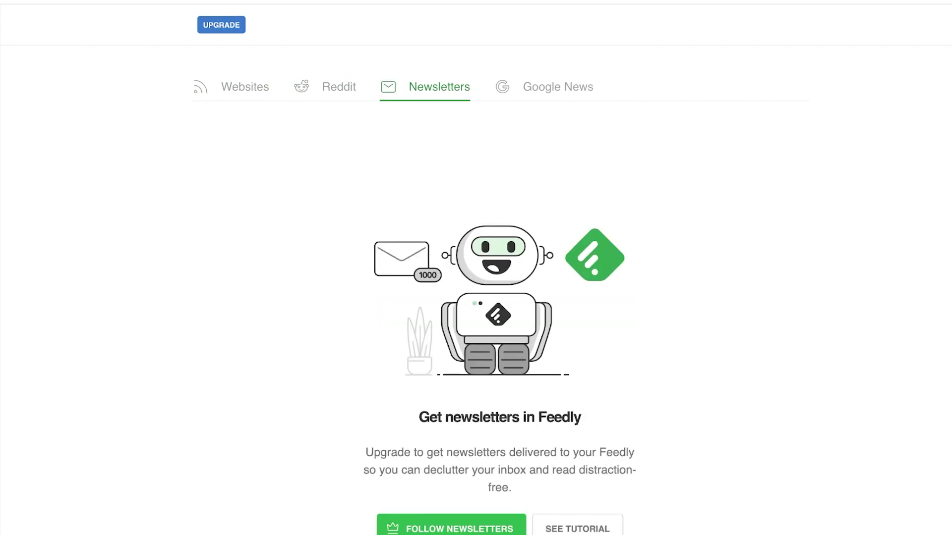
click(558, 87)
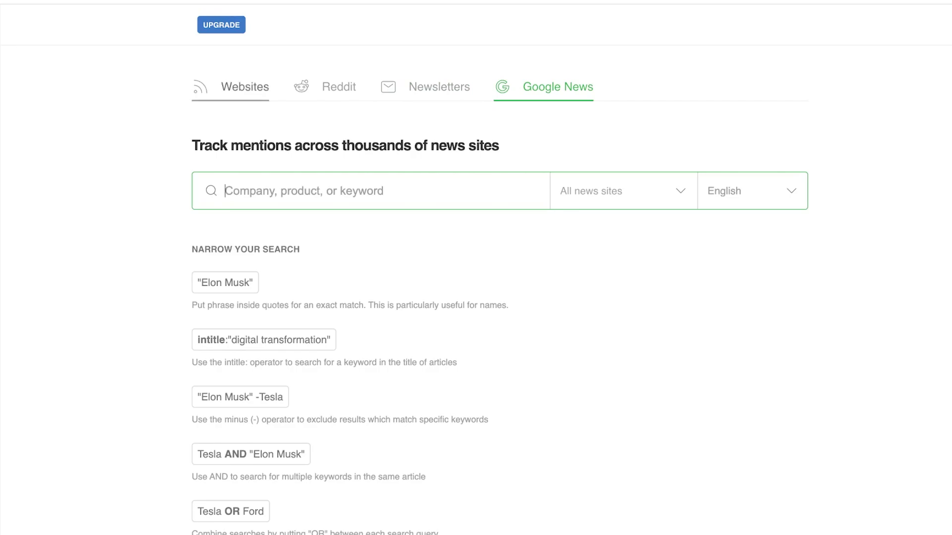
Return to Websites sources and browse the Industries, Trends, Skills and Fun topic categories
click(244, 87)
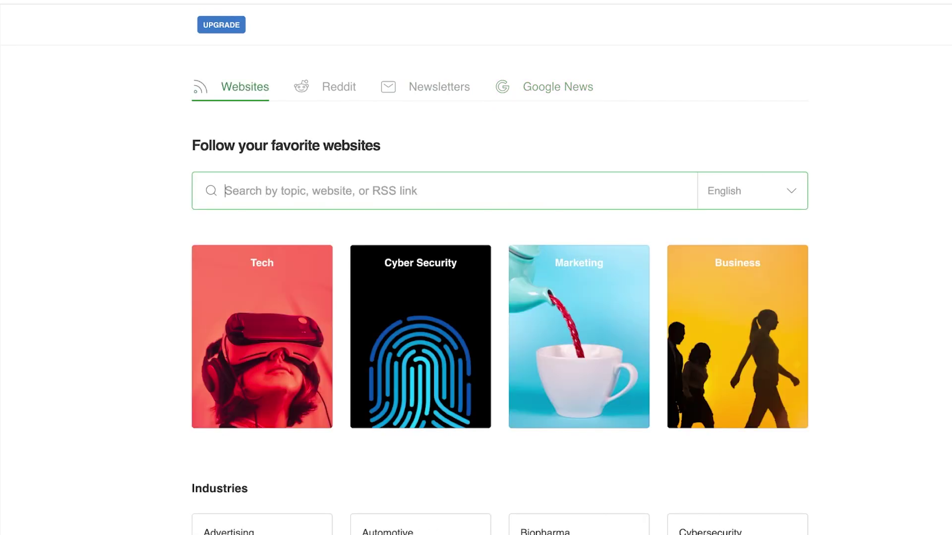
scroll(475, 298, down, 8)
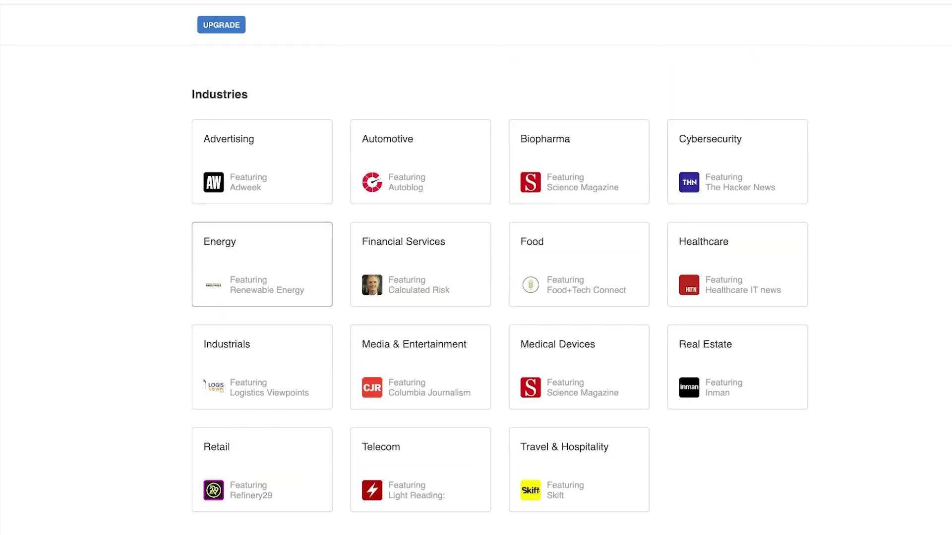
scroll(262, 264, down, 3)
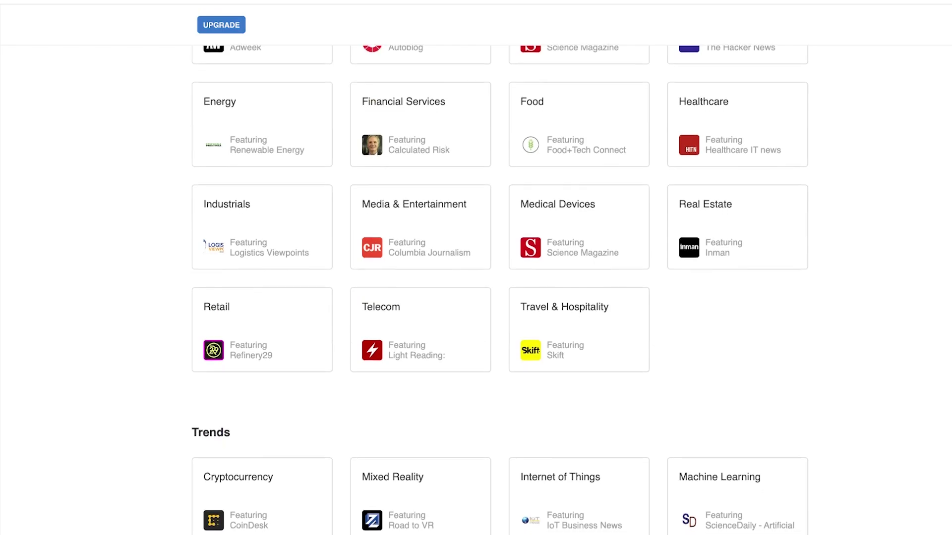
scroll(475, 297, down, 3)
scroll(476, 297, up, 4)
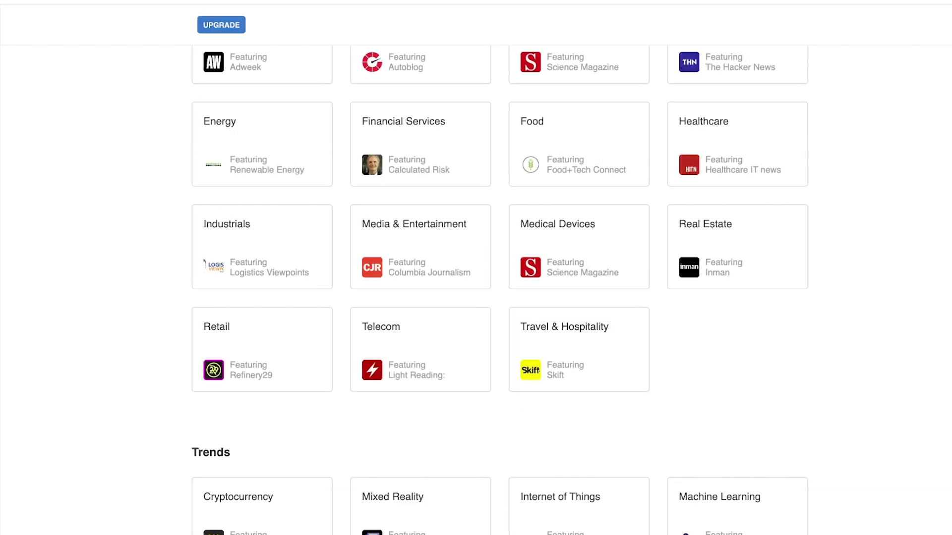
scroll(739, 286, up, 5)
scroll(739, 286, down, 2)
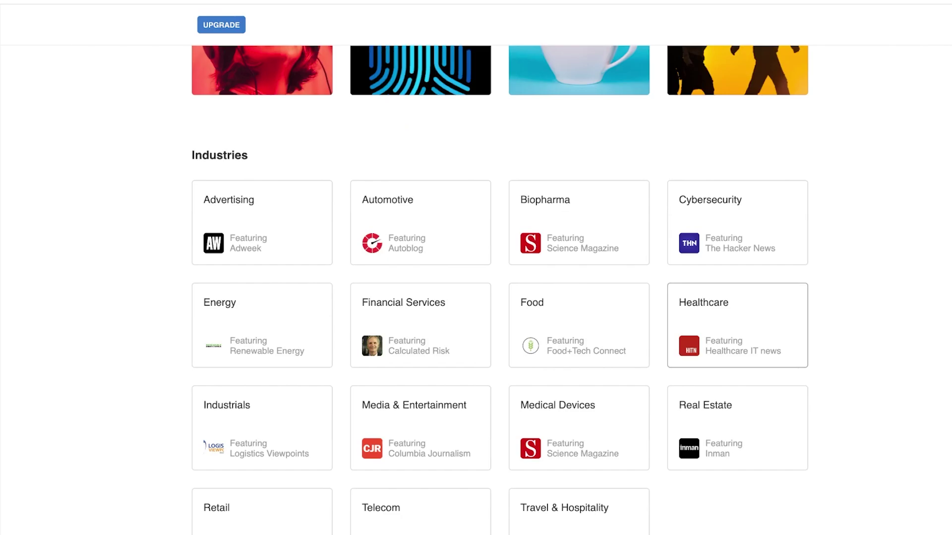
scroll(739, 286, down, 3)
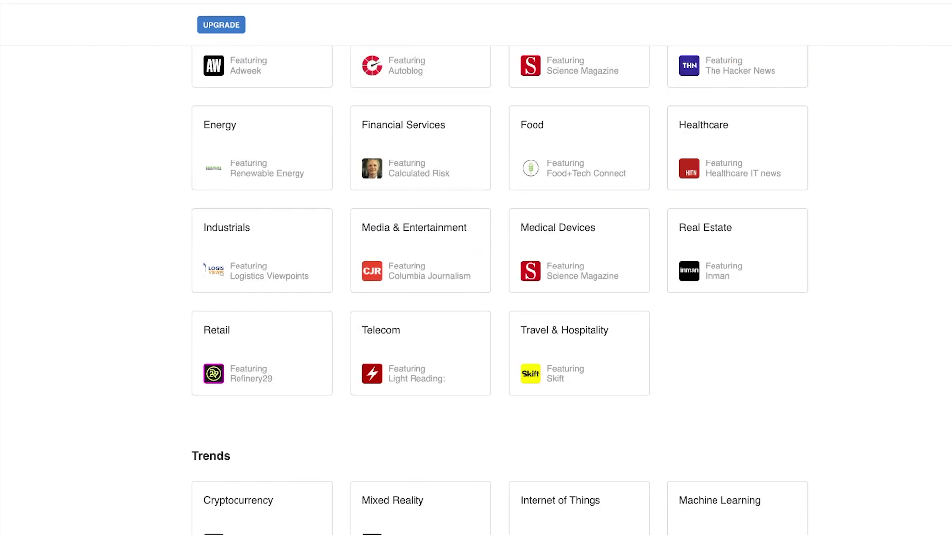
scroll(739, 250, down, 6)
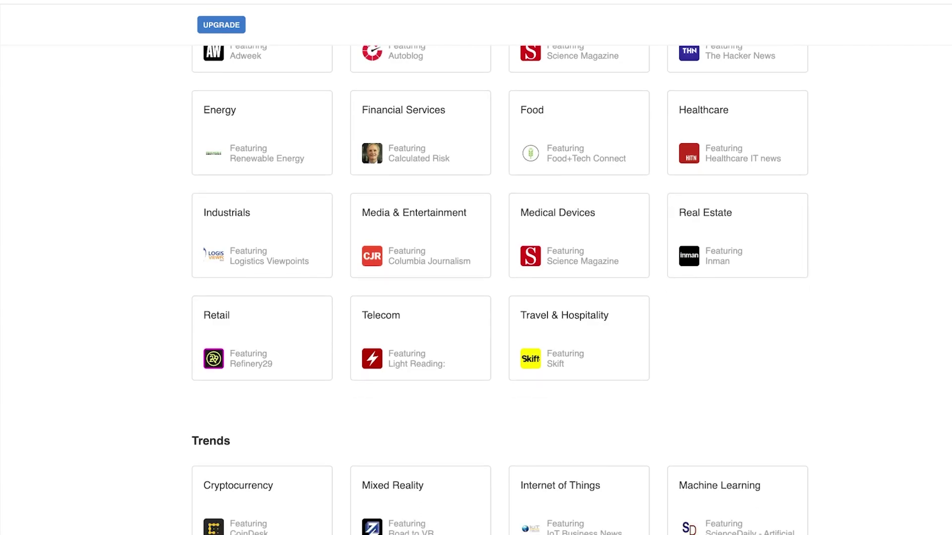
scroll(476, 288, down, 3)
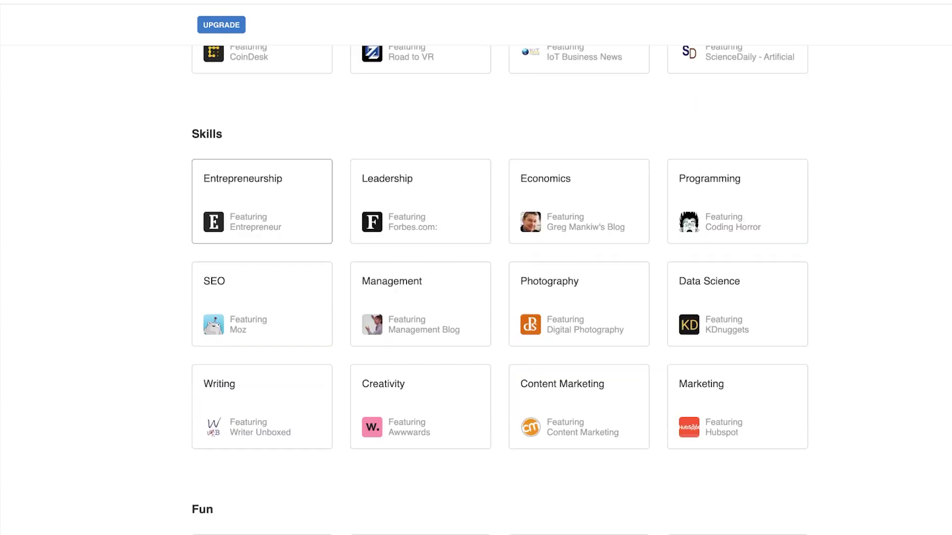
scroll(500, 287, down, 3)
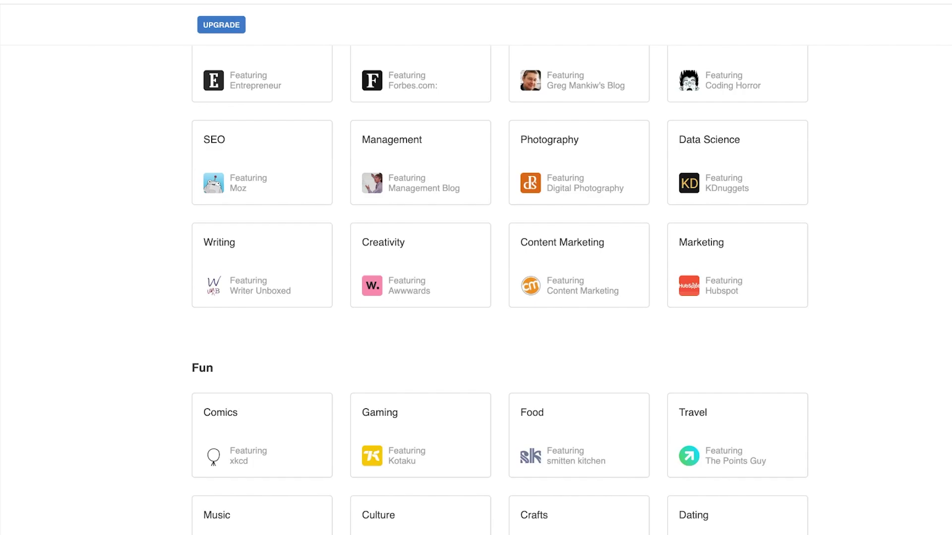